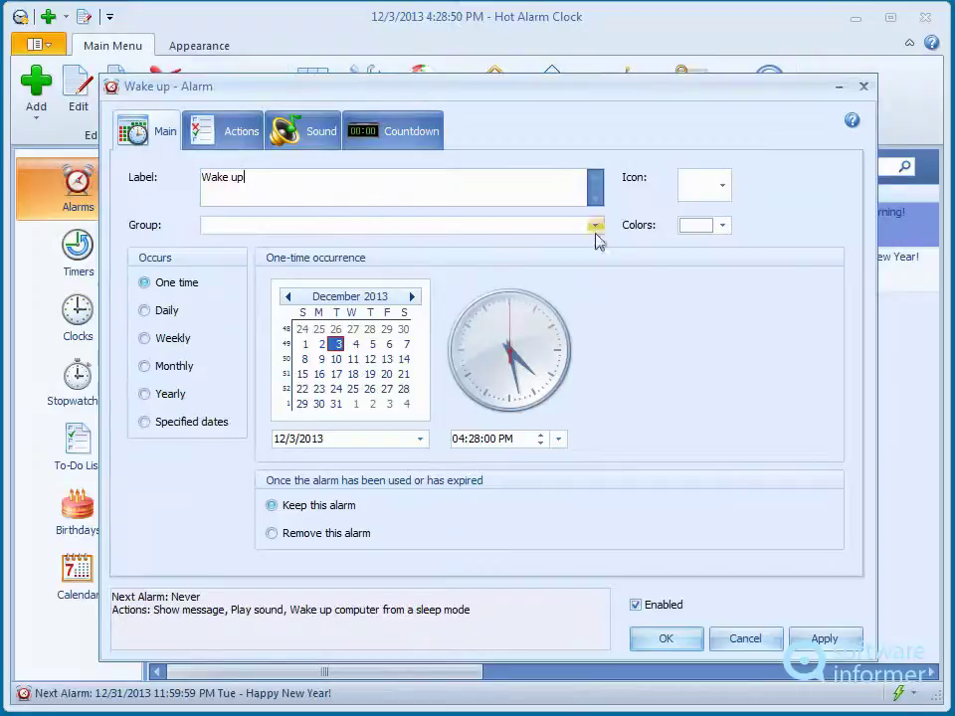
Assign the Wake up alarm to the Personal group and schedule it one time for 12/4/2013 at 07:28:00 AM.
{"action": "left_click", "coordinate": [599, 229]}
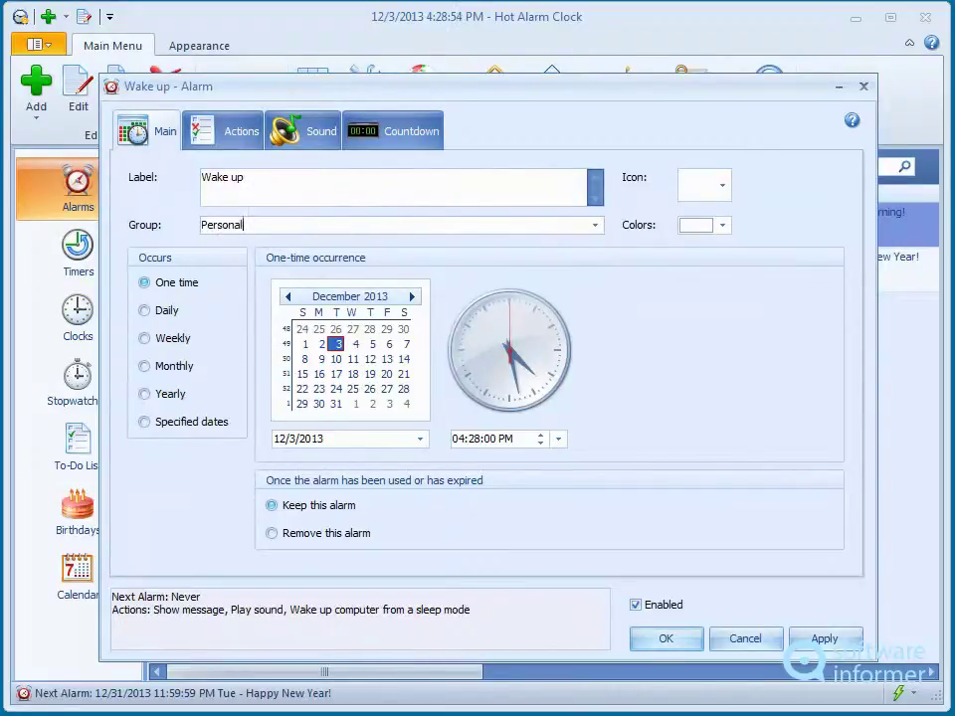
{"action": "left_click", "coordinate": [146, 284]}
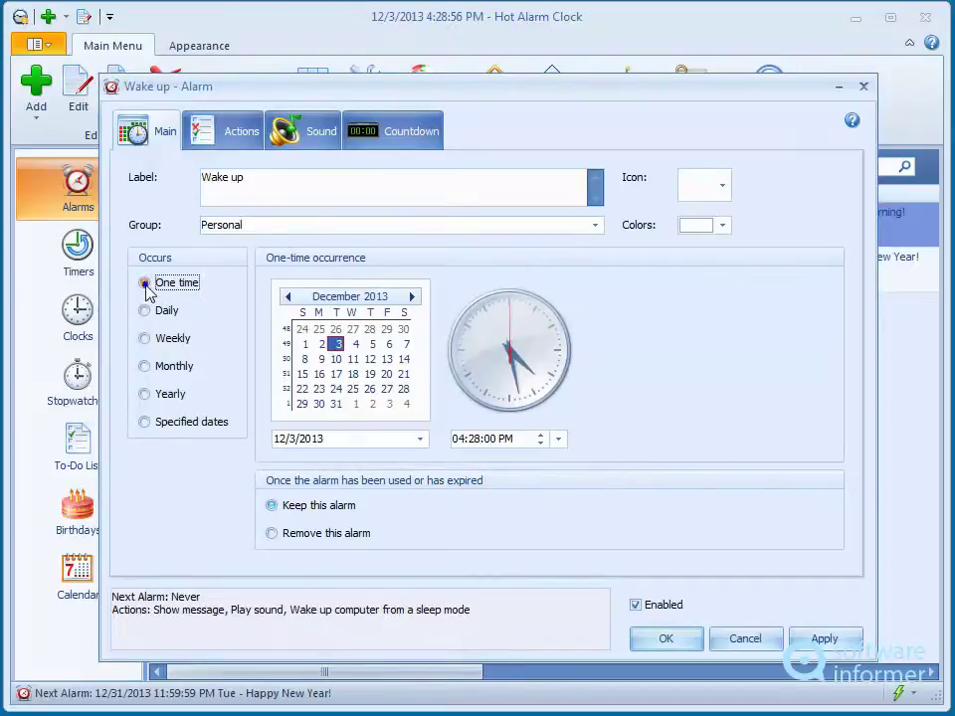
{"action": "left_click", "coordinate": [355, 345]}
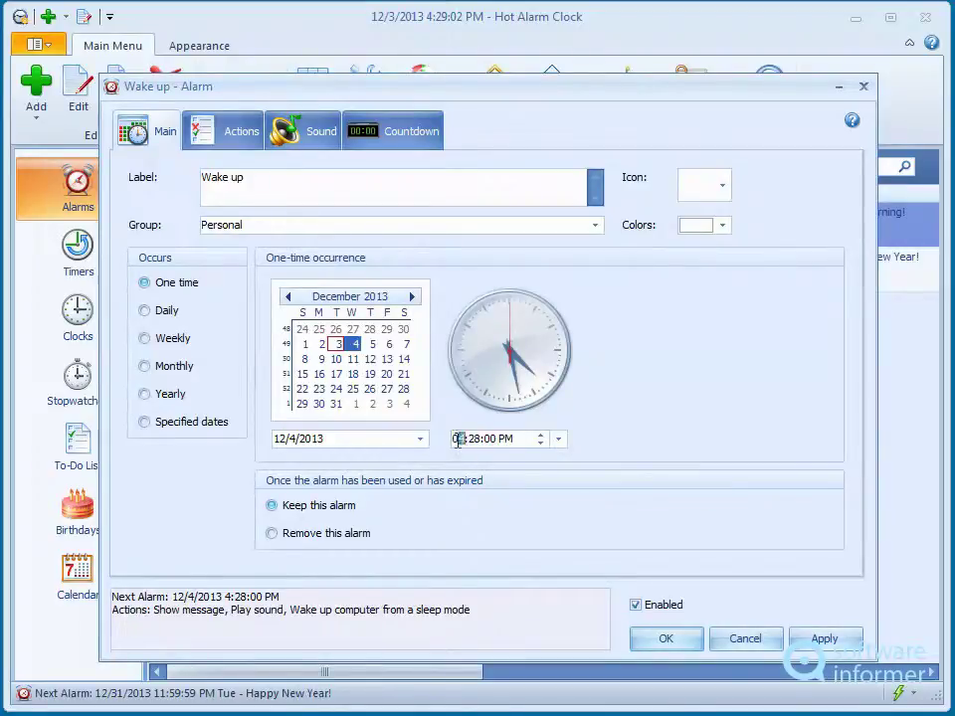
{"action": "type", "text": "07"}
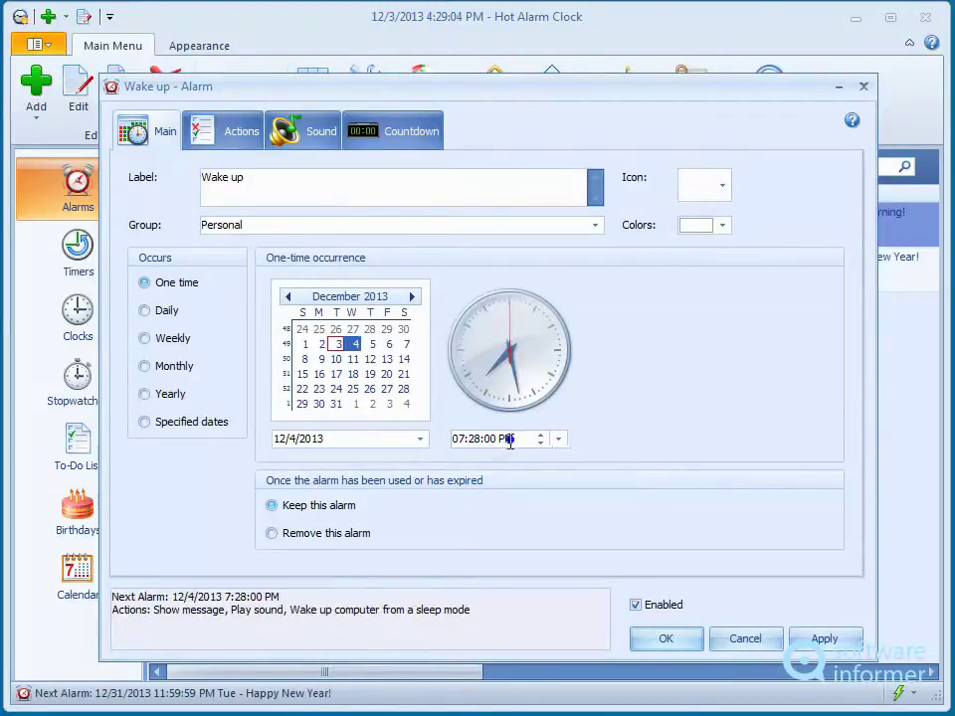
{"action": "left_click", "coordinate": [541, 443]}
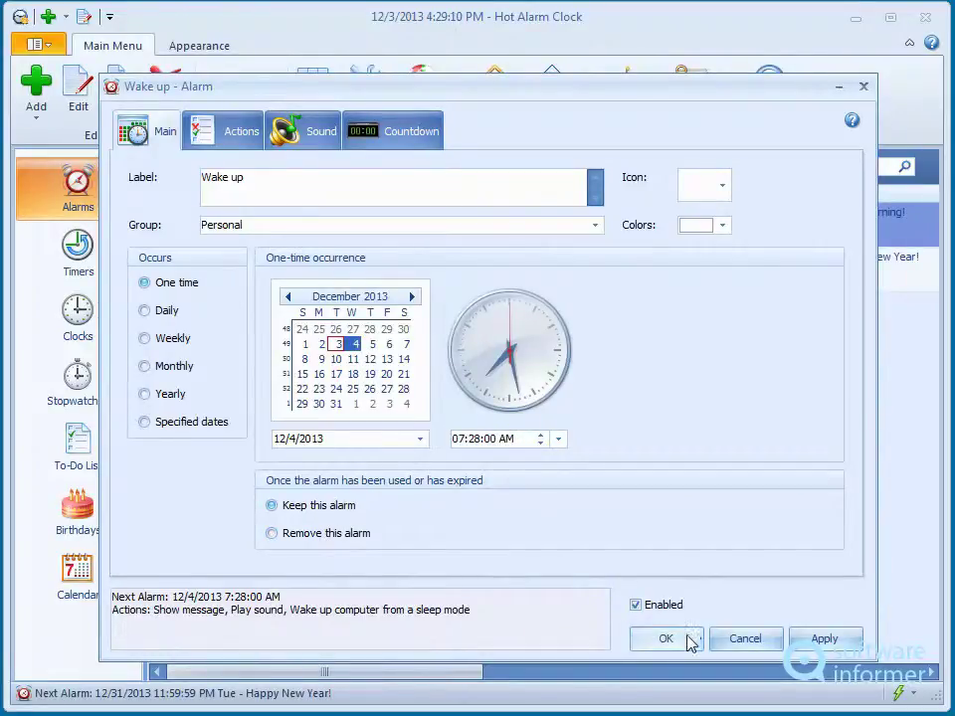
Set the alarm's reminder to 5 Minutes.
{"action": "left_click", "coordinate": [210, 136]}
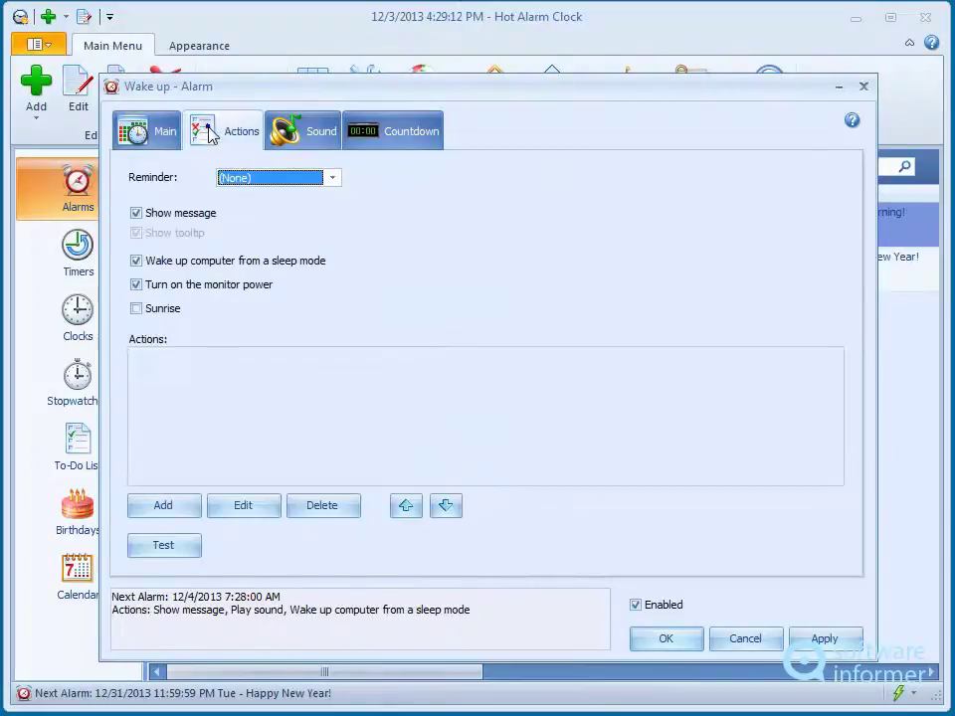
{"action": "left_click", "coordinate": [332, 178]}
{"action": "left_click", "coordinate": [276, 199]}
{"action": "left_click", "coordinate": [260, 178]}
{"action": "left_click", "coordinate": [261, 209]}
{"action": "left_click", "coordinate": [266, 408]}
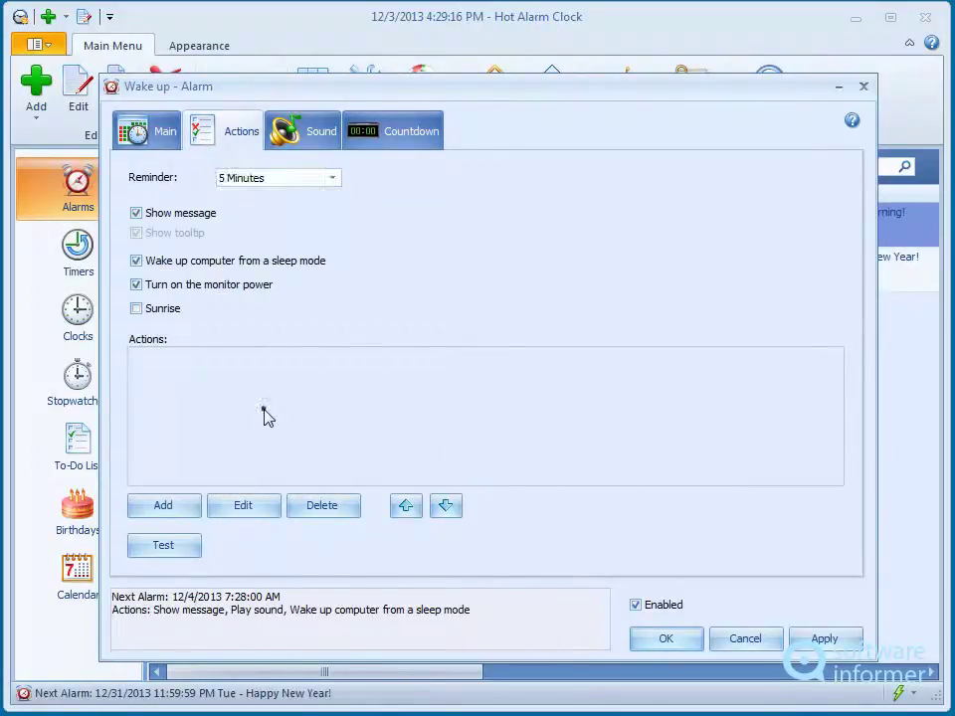
Review the action types available for the alarm, and disable waking the computer from sleep mode and turning on the monitor power.
{"action": "left_click", "coordinate": [164, 507]}
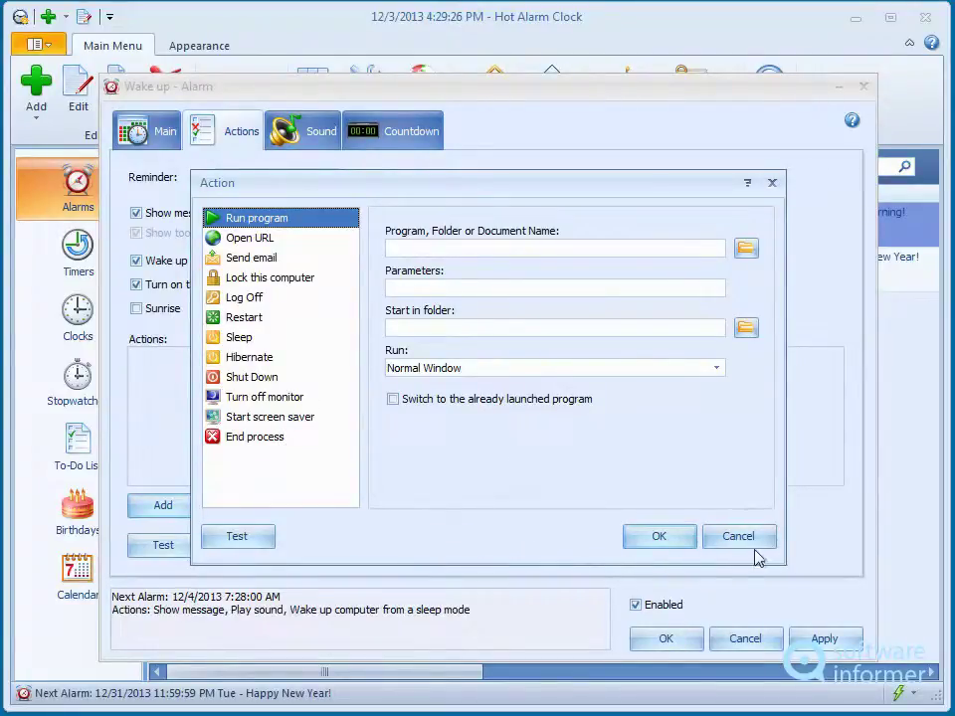
{"action": "left_click", "coordinate": [726, 537]}
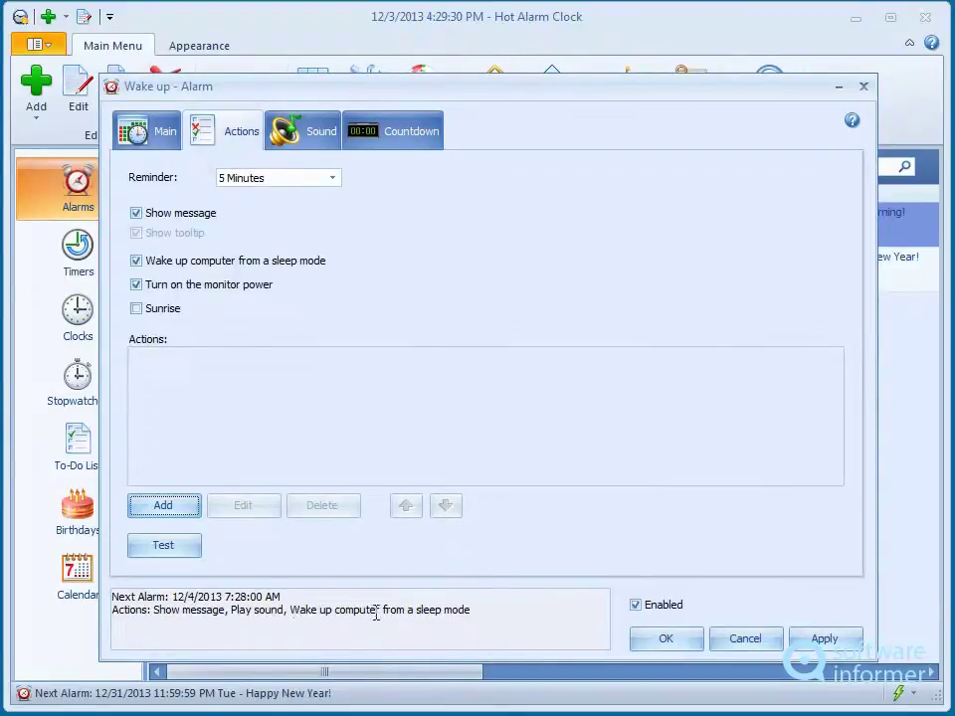
{"action": "left_click", "coordinate": [166, 261]}
{"action": "left_click", "coordinate": [185, 286]}
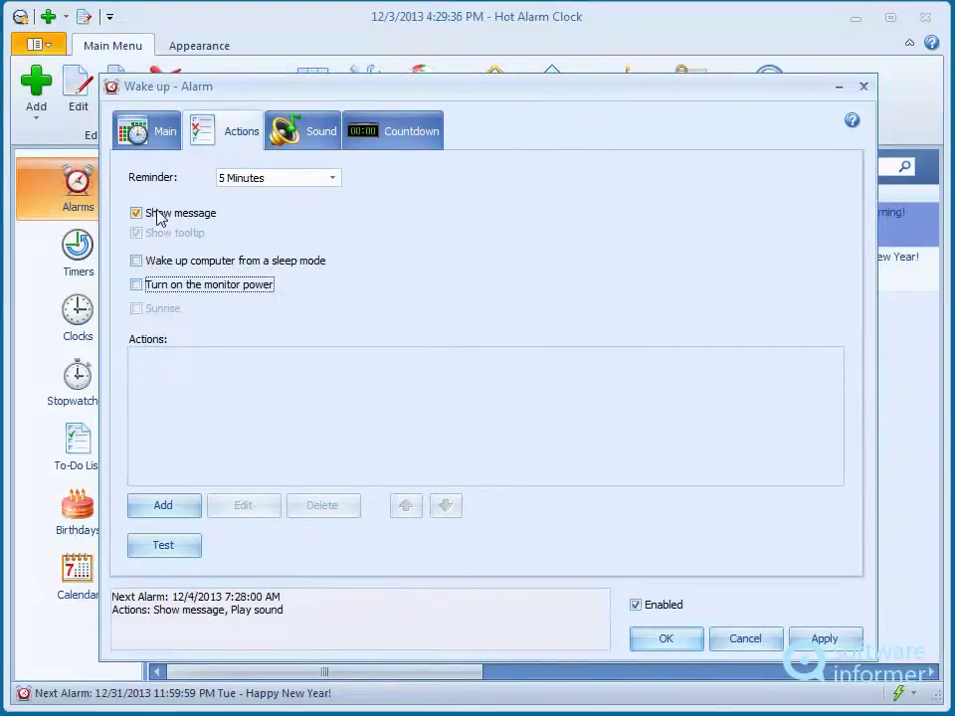
Preview the MildlyAlarming alarm sound and look through the list of built-in sounds.
{"action": "left_click", "coordinate": [290, 149]}
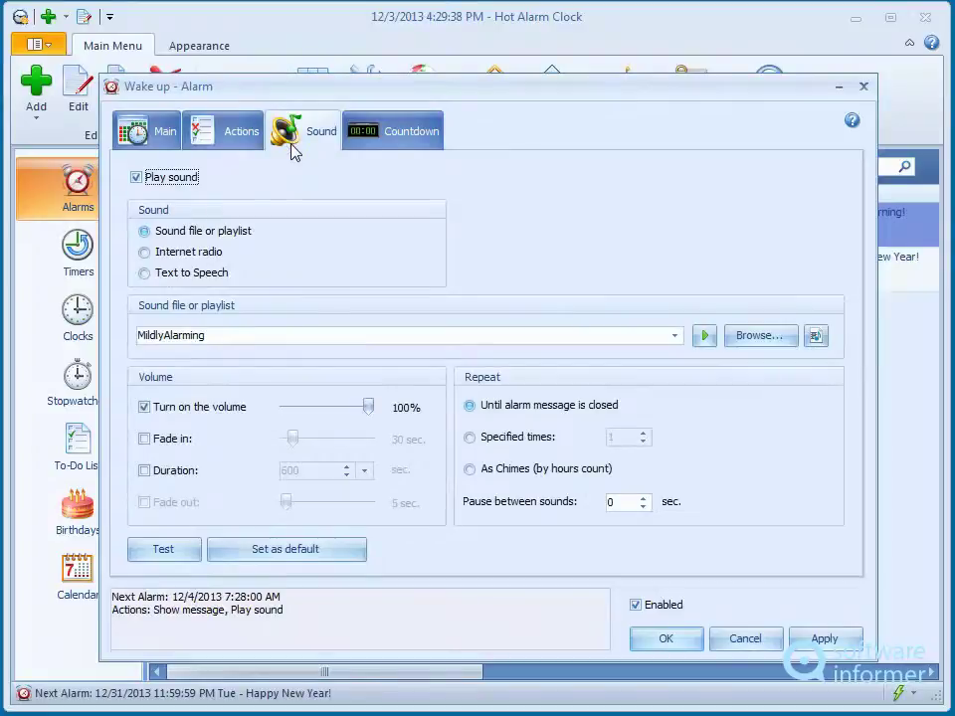
{"action": "left_click", "coordinate": [702, 337]}
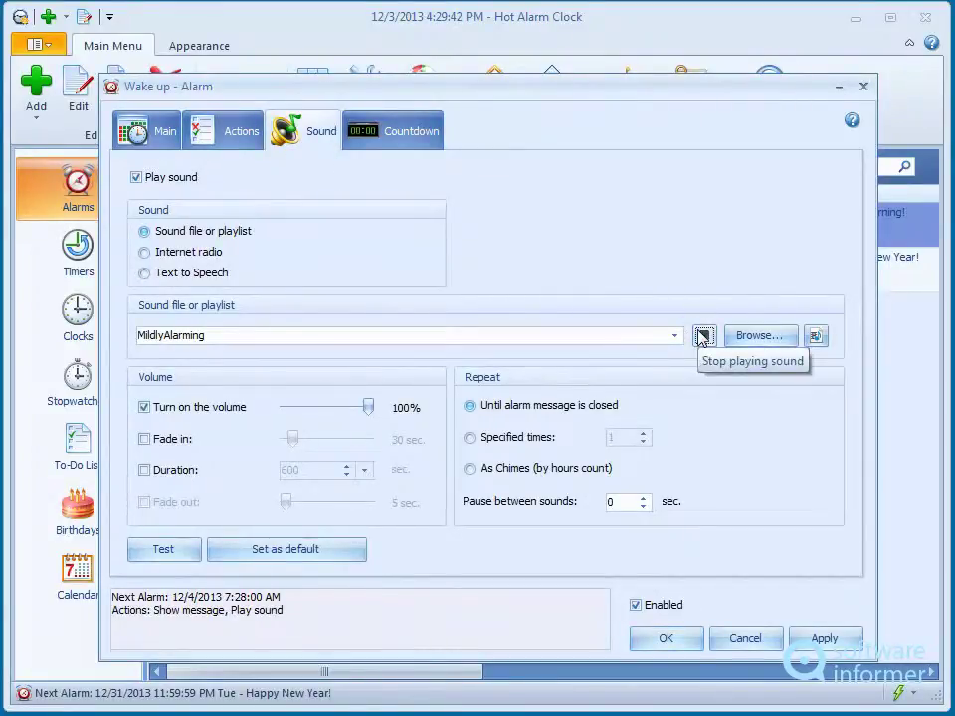
{"action": "left_click", "coordinate": [704, 337]}
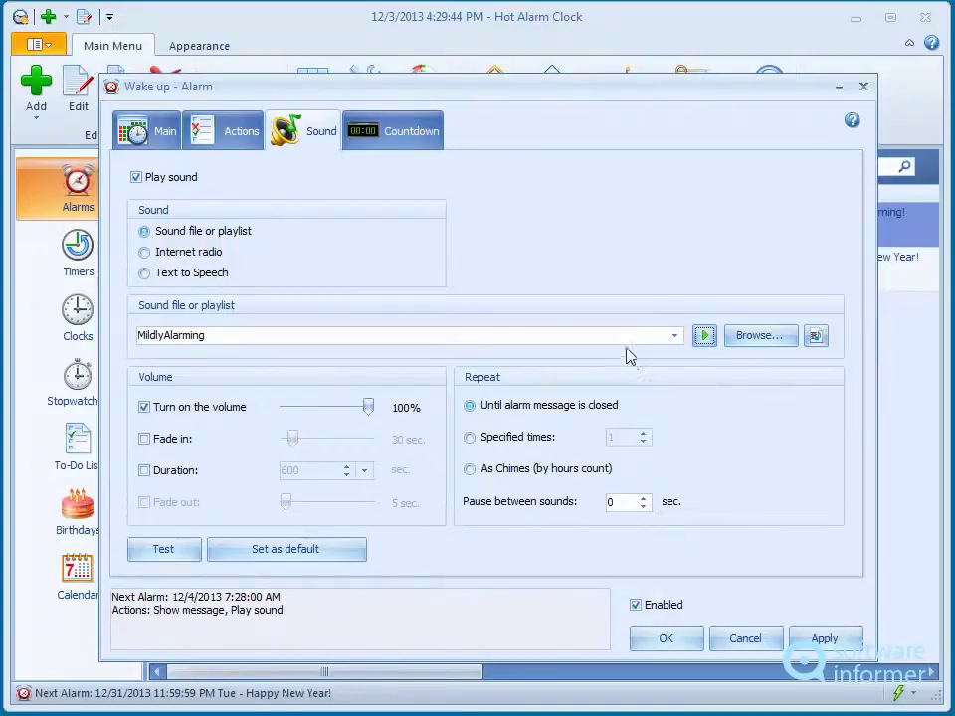
{"action": "left_click", "coordinate": [675, 337]}
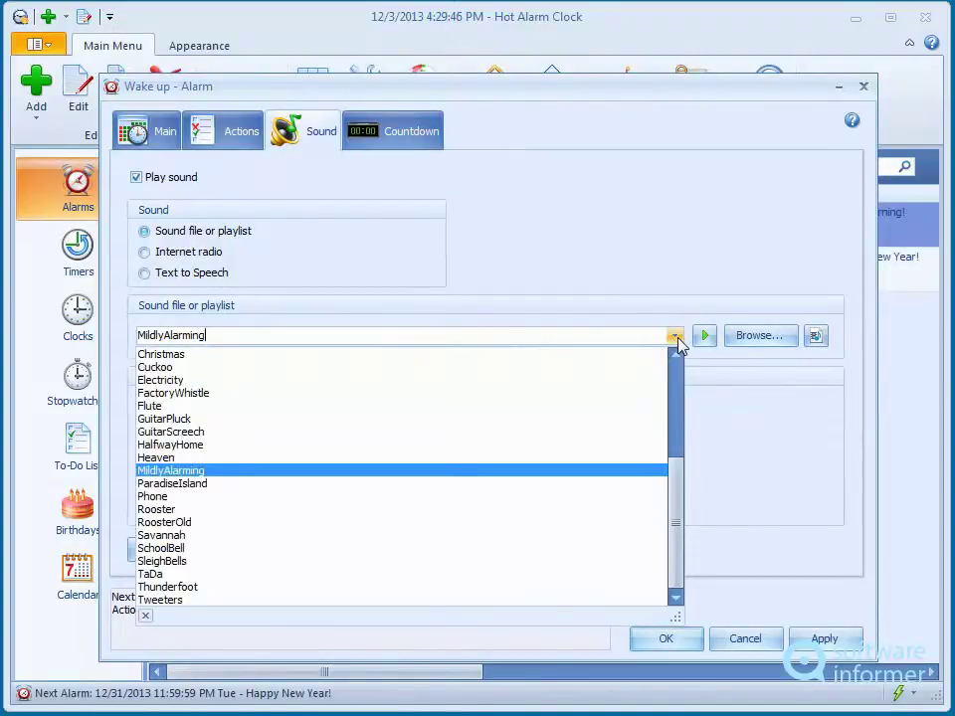
{"action": "left_click", "coordinate": [675, 337]}
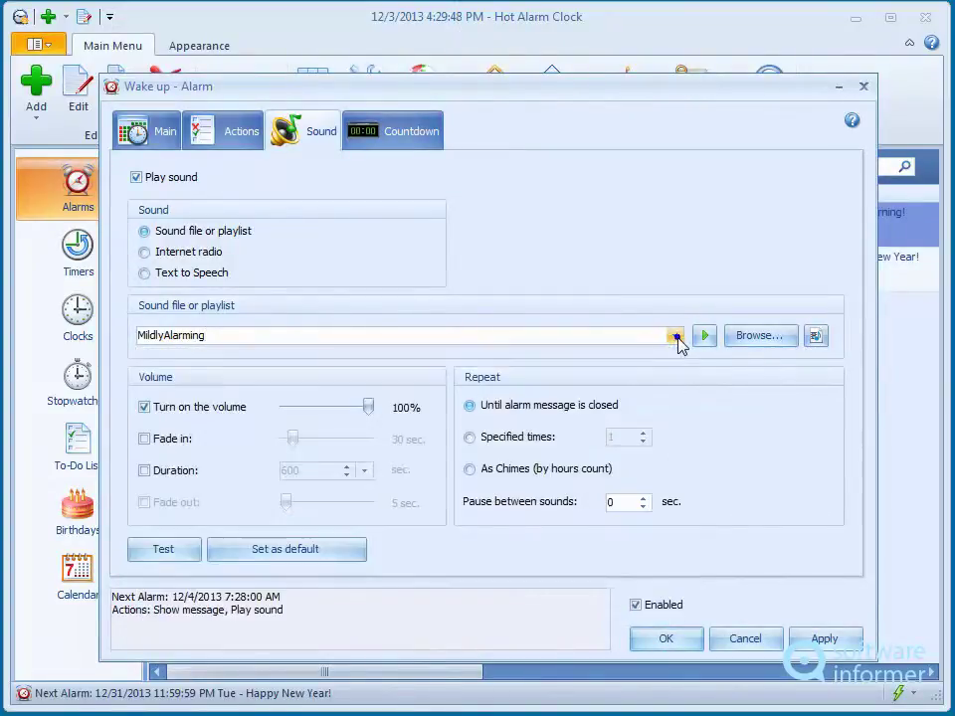
Set the alarm sound to MaryHadALittleLamb.mp3 from the guides and samples folder on the Desktop, and stop its preview.
{"action": "left_click", "coordinate": [761, 338]}
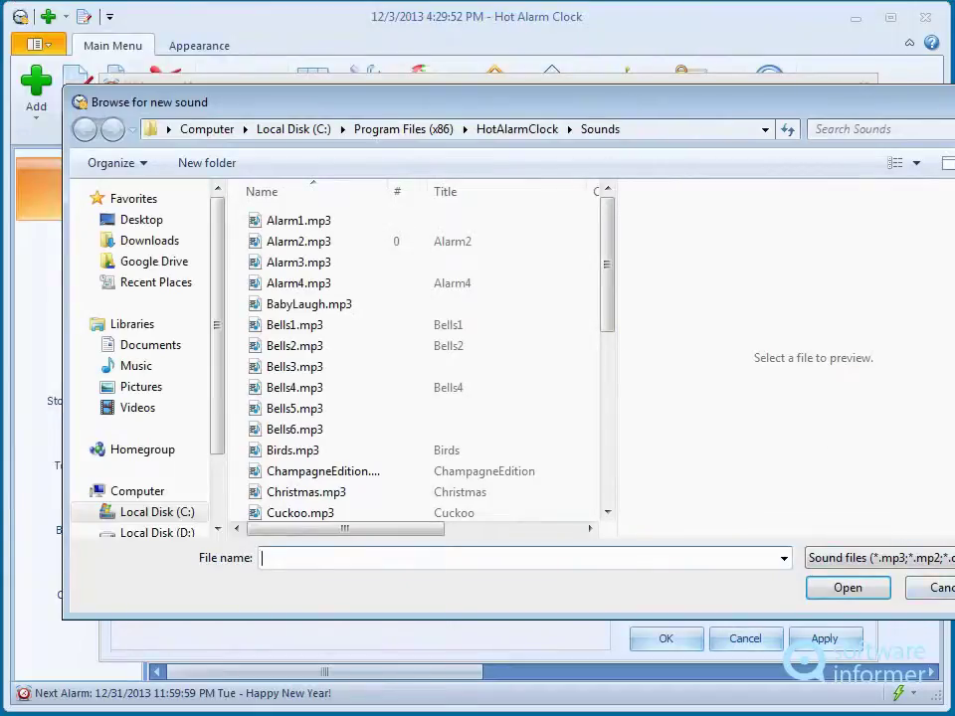
{"action": "left_click_drag", "start_coordinate": [949, 615], "coordinate": [794, 589]}
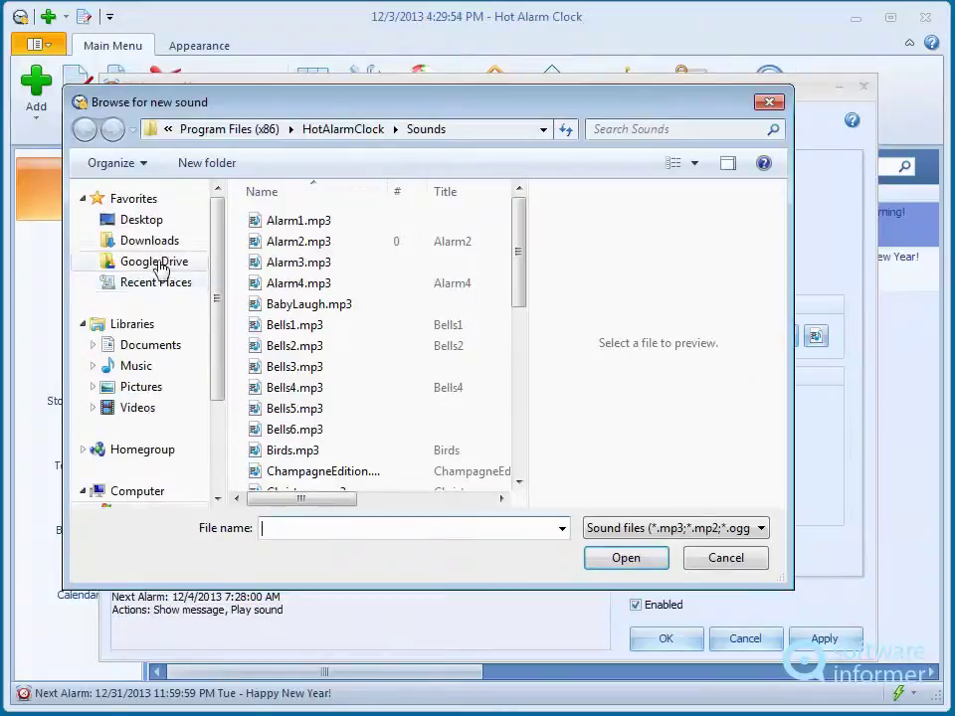
{"action": "left_click", "coordinate": [145, 221]}
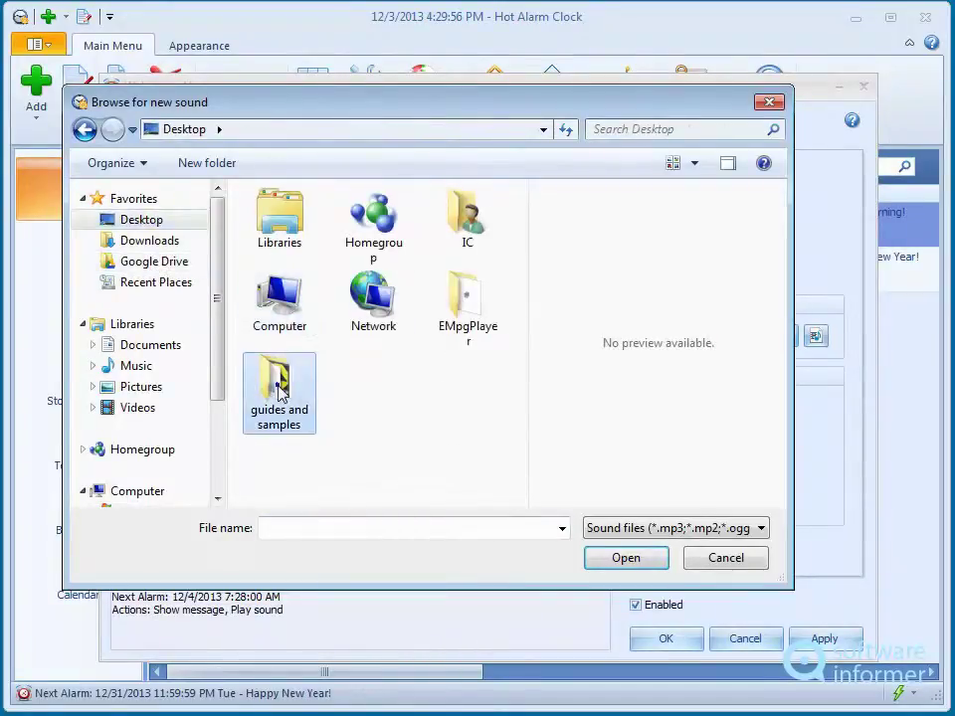
{"action": "double_click", "coordinate": [277, 384]}
{"action": "scroll", "coordinate": [518, 276], "scroll_direction": "down", "scroll_amount": 10}
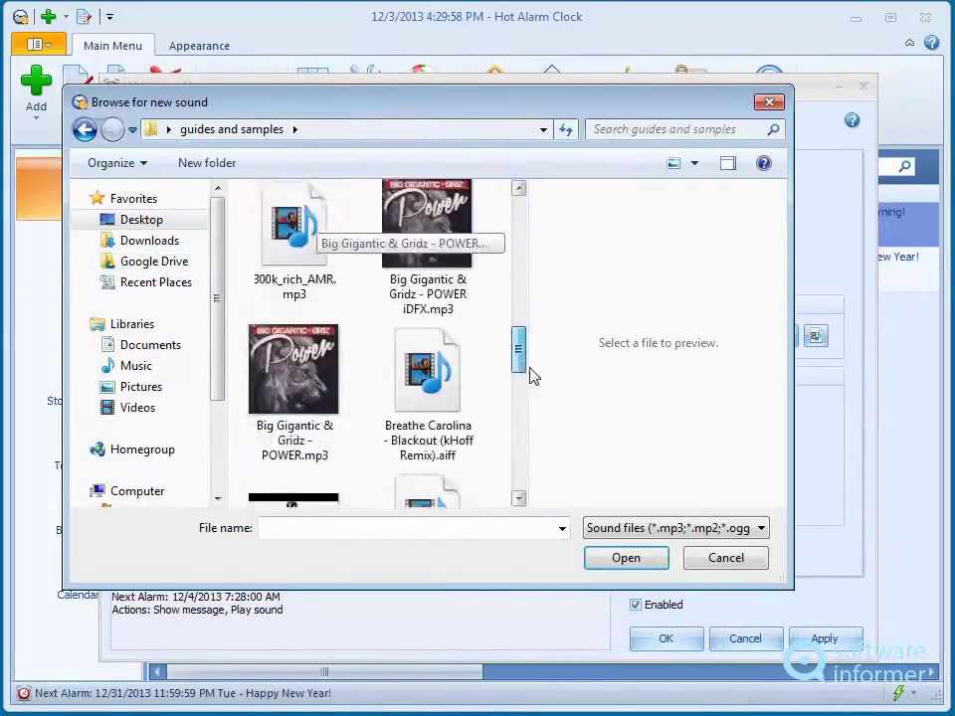
{"action": "left_click", "coordinate": [449, 417]}
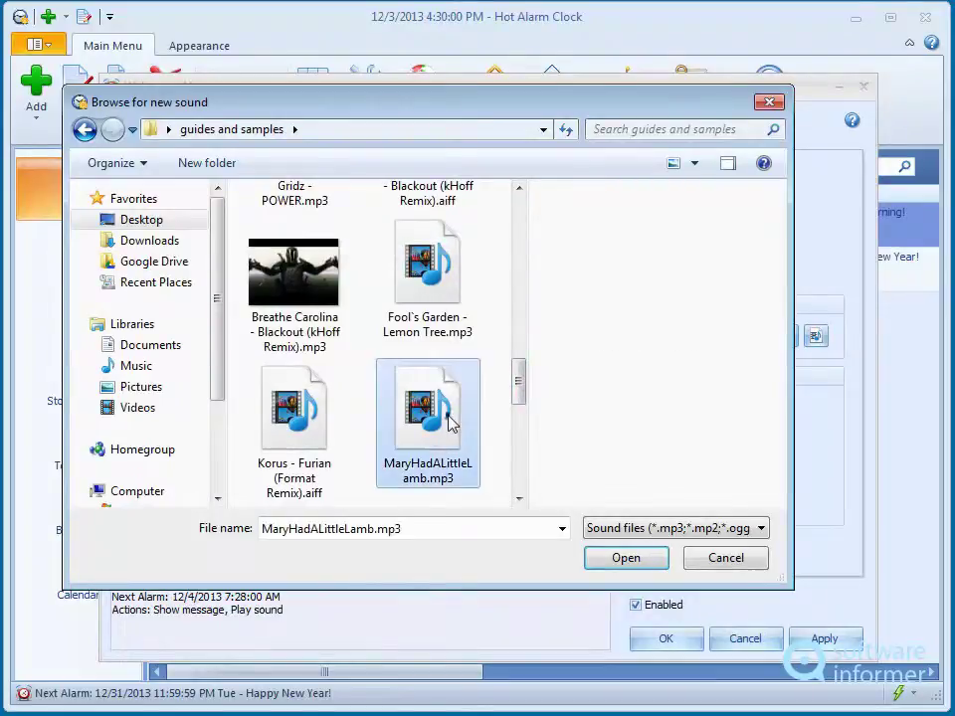
{"action": "left_click", "coordinate": [617, 558]}
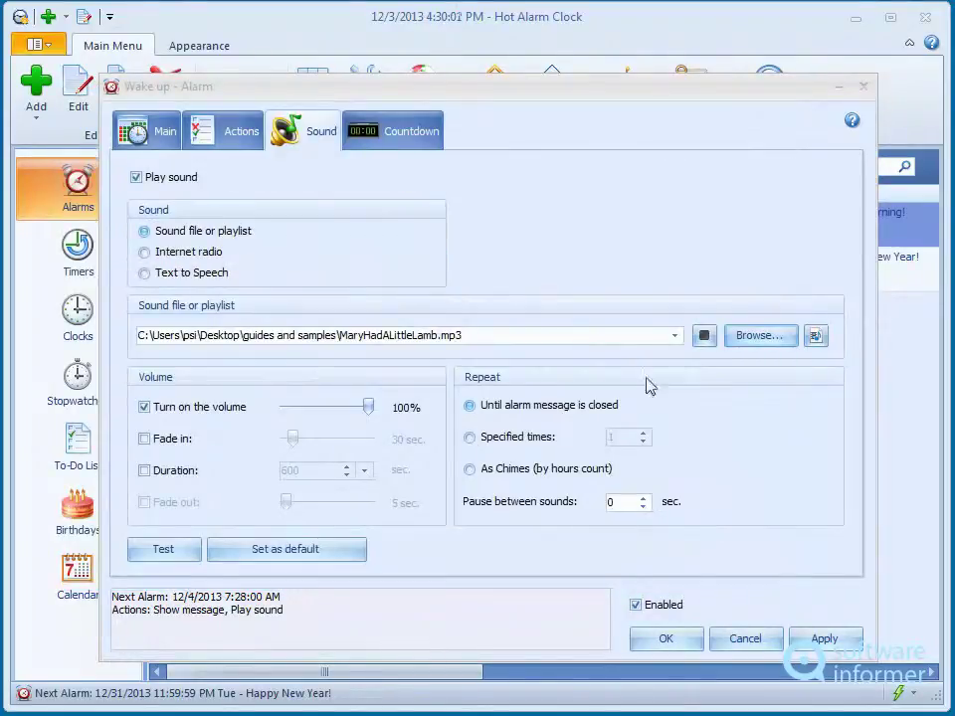
{"action": "left_click", "coordinate": [704, 335]}
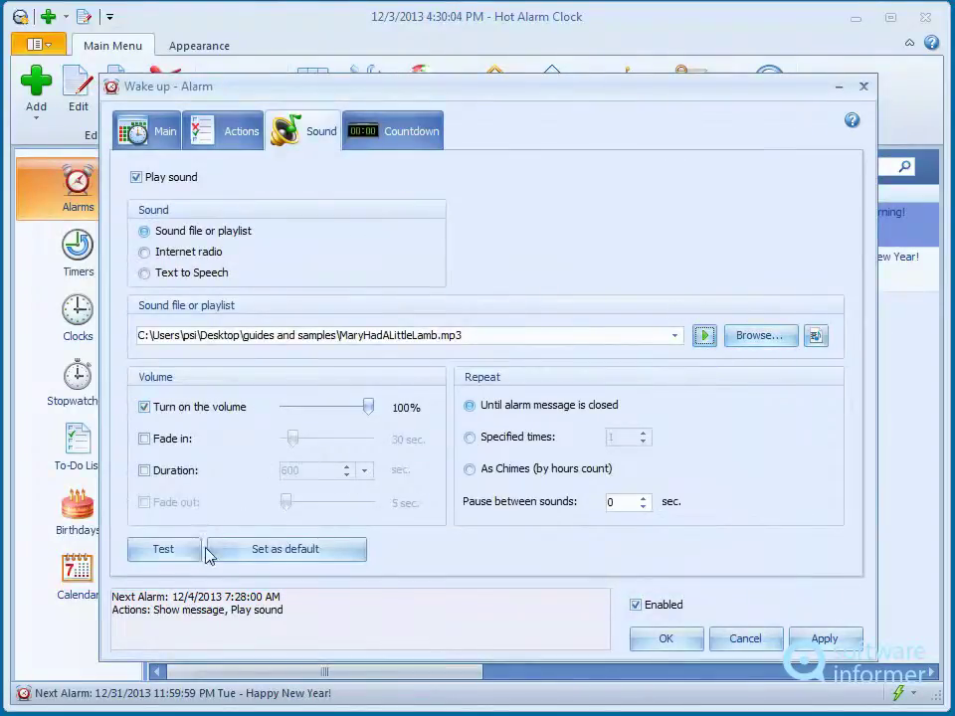
Enable the alarm's countdown timer in a floating window, compare the analog kind but keep Digital, and save the alarm.
{"action": "left_click", "coordinate": [416, 142]}
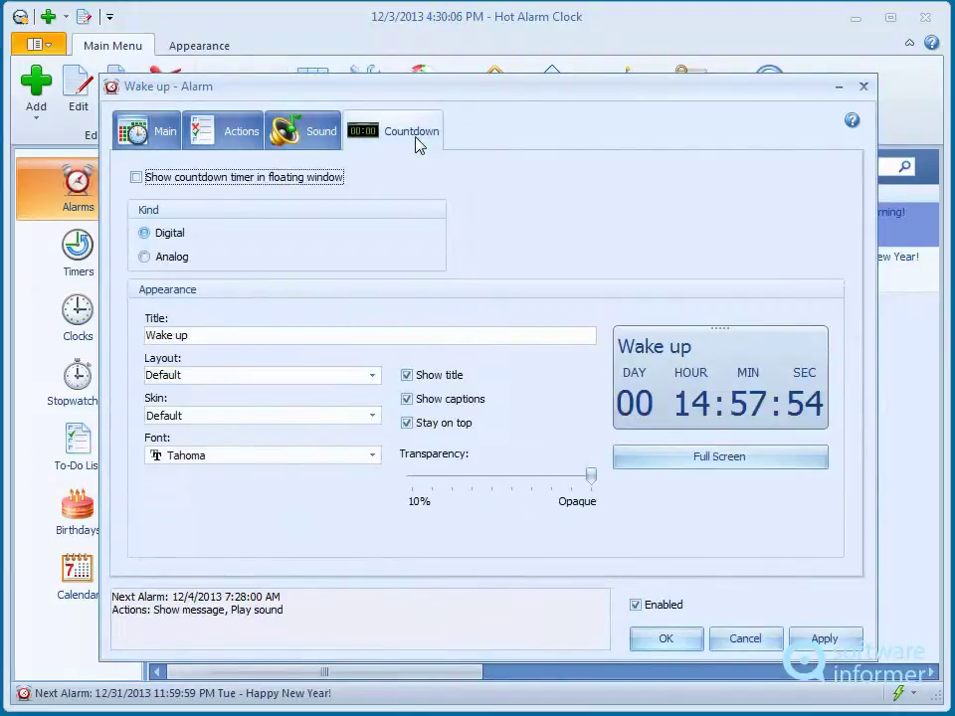
{"action": "left_click", "coordinate": [323, 179]}
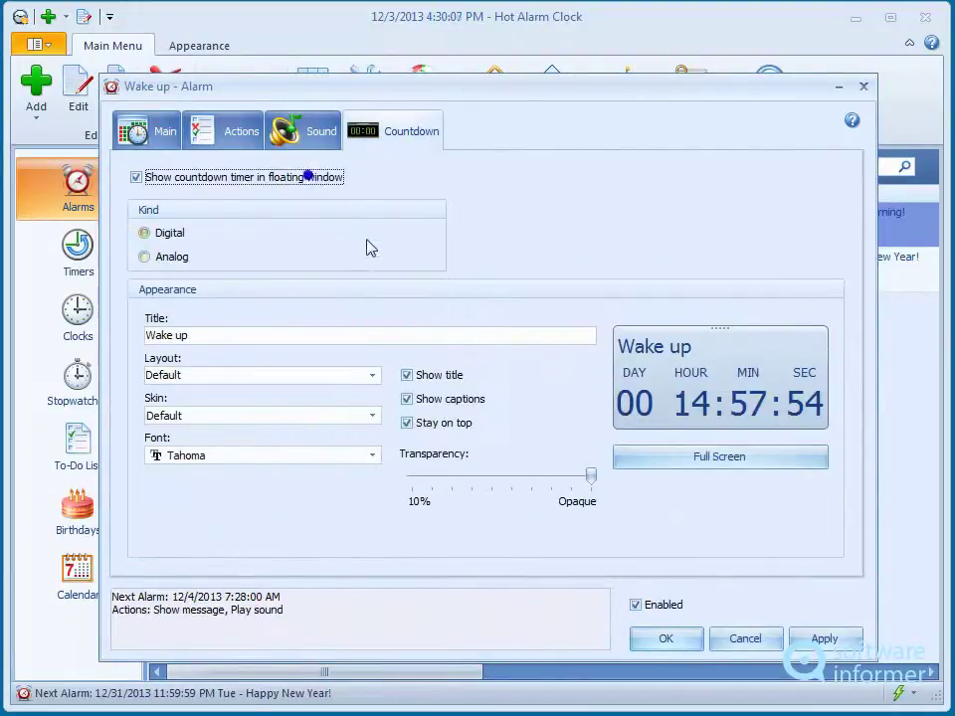
{"action": "left_click", "coordinate": [167, 258]}
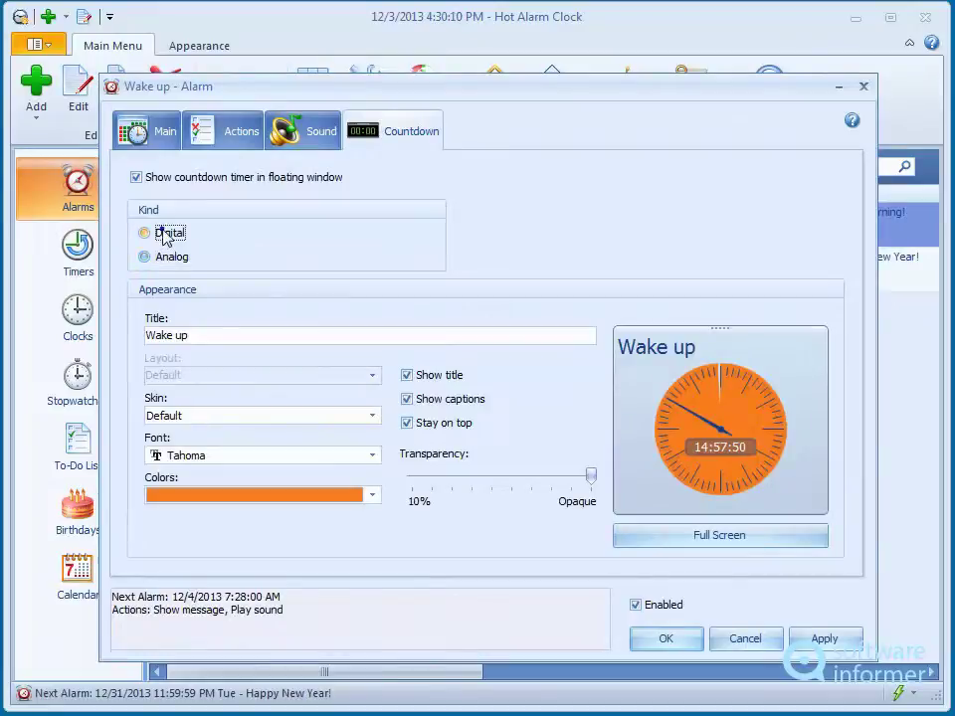
{"action": "left_click", "coordinate": [164, 235]}
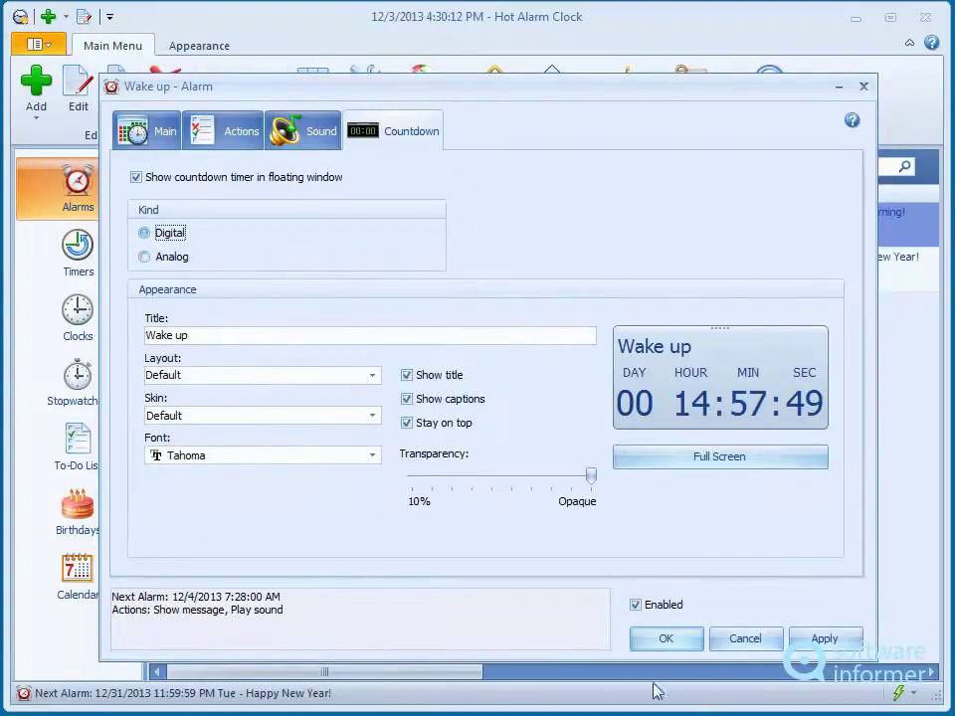
{"action": "left_click", "coordinate": [825, 637]}
{"action": "left_click", "coordinate": [666, 639]}
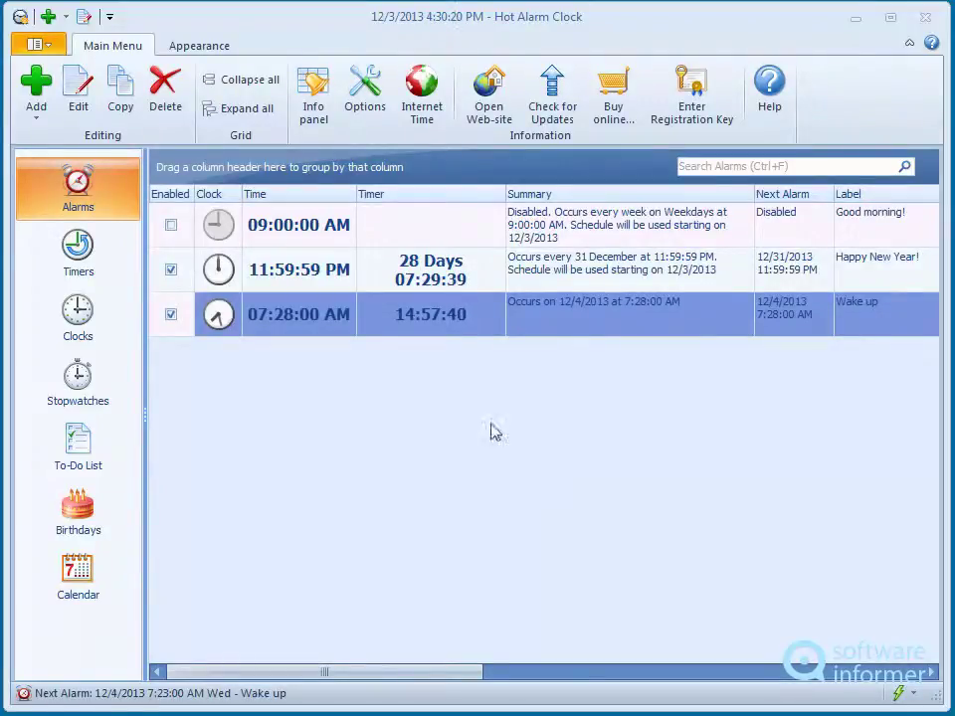
Start the Test: 10 Seconds timer and pause it.
{"action": "left_click", "coordinate": [97, 258]}
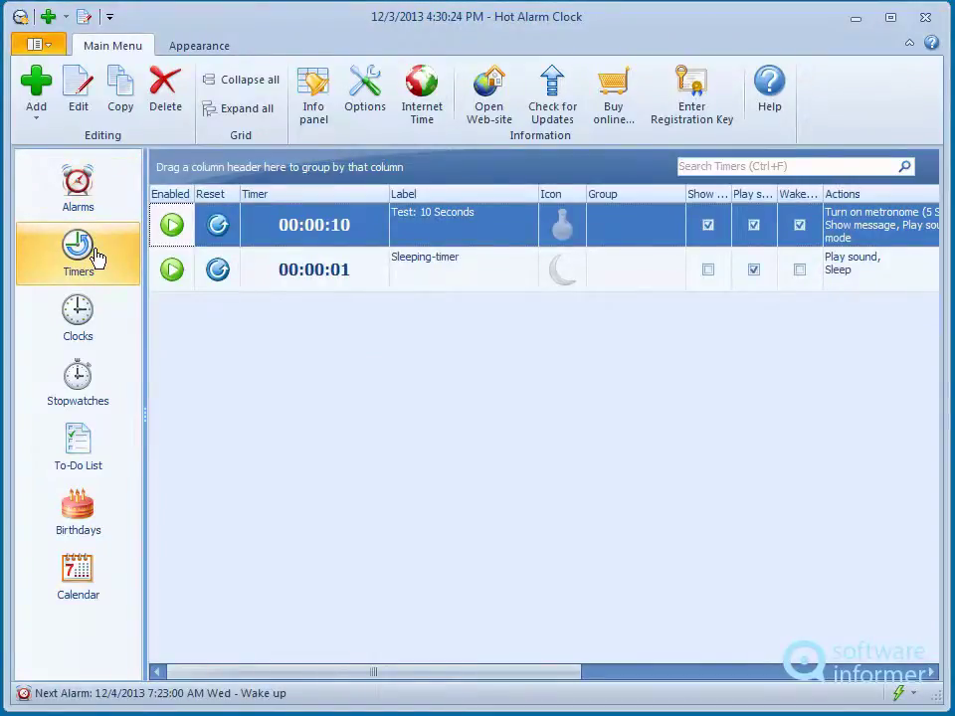
{"action": "left_click", "coordinate": [177, 230]}
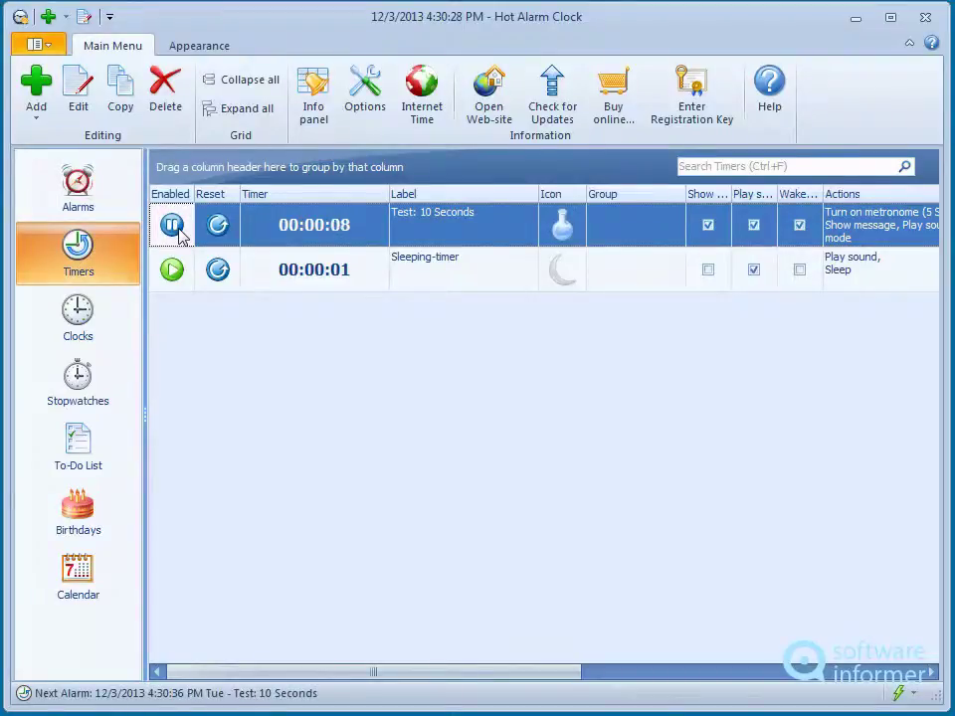
{"action": "left_click", "coordinate": [175, 227]}
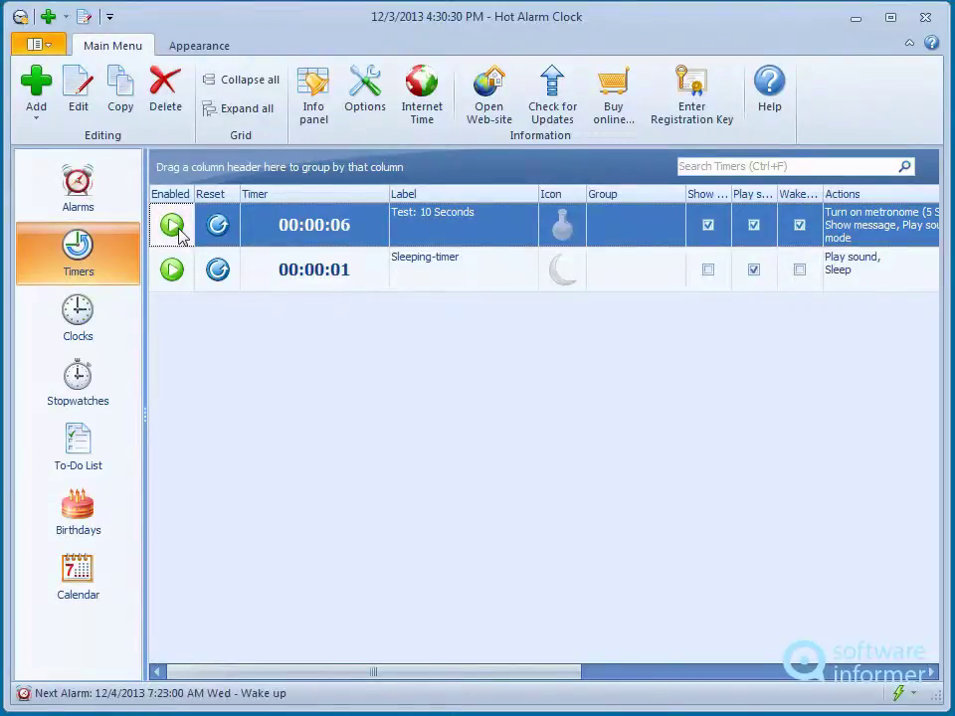
Reposition the floating analog clock above the Wake up countdown and make it slightly larger.
{"action": "left_click_drag", "start_coordinate": [434, 393], "coordinate": [511, 366]}
{"action": "right_click", "coordinate": [499, 358]}
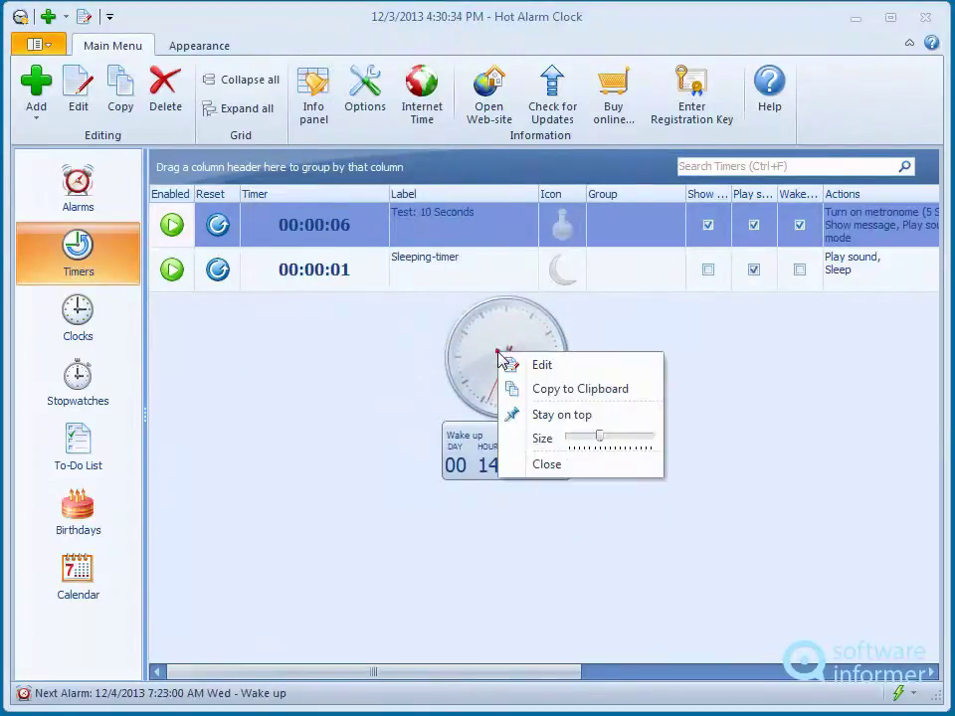
{"action": "mouse_move", "coordinate": [601, 438]}
{"action": "left_mouse_down"}
{"action": "mouse_move", "coordinate": [577, 441]}
{"action": "mouse_move", "coordinate": [650, 443]}
{"action": "mouse_move", "coordinate": [599, 447]}
{"action": "left_mouse_up"}
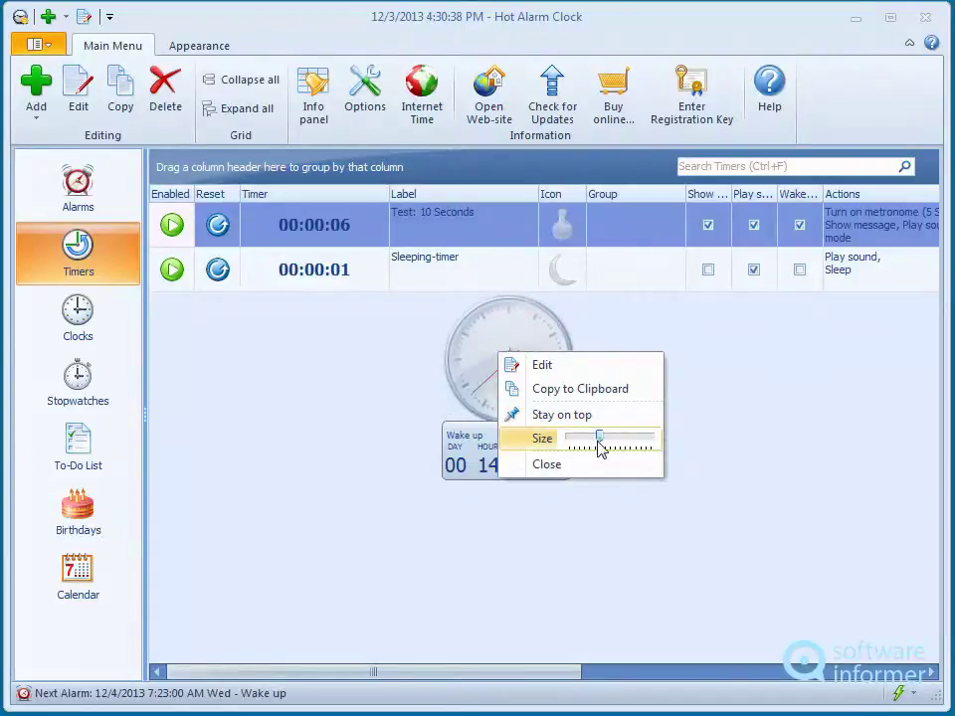
Change the floating clock's kind to Digital and save the clock settings.
{"action": "left_click", "coordinate": [555, 367]}
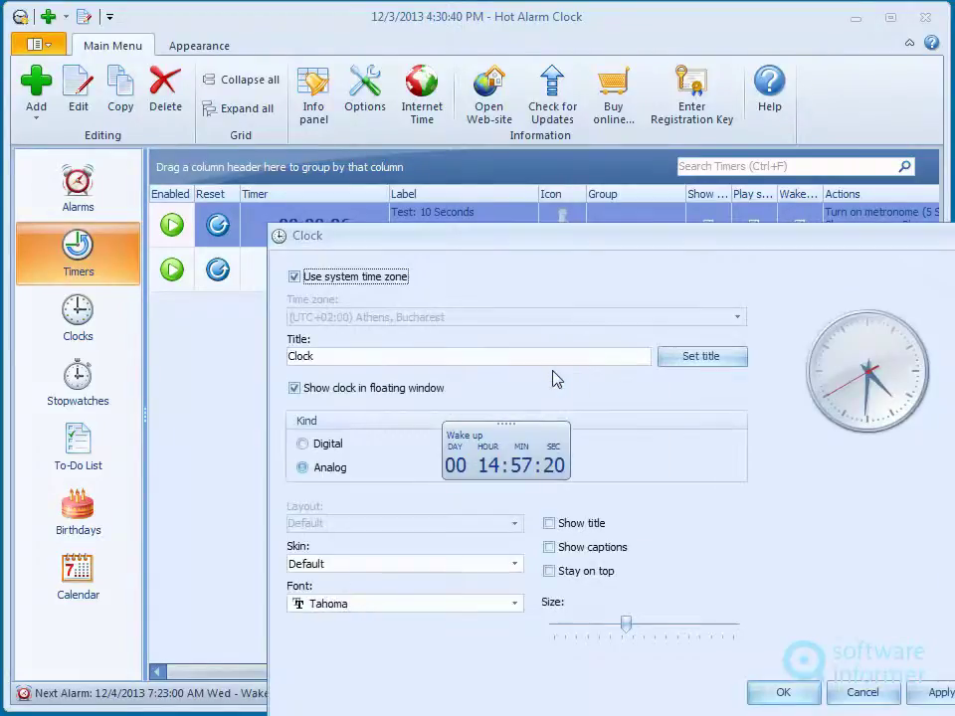
{"action": "left_click_drag", "start_coordinate": [409, 239], "coordinate": [230, 144]}
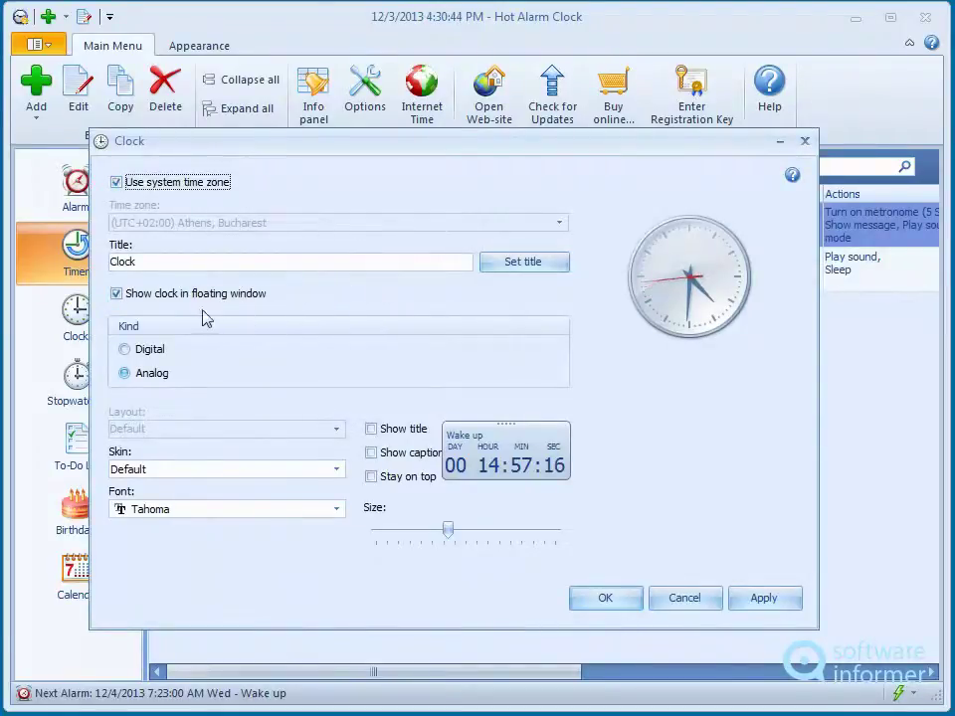
{"action": "left_click", "coordinate": [151, 350]}
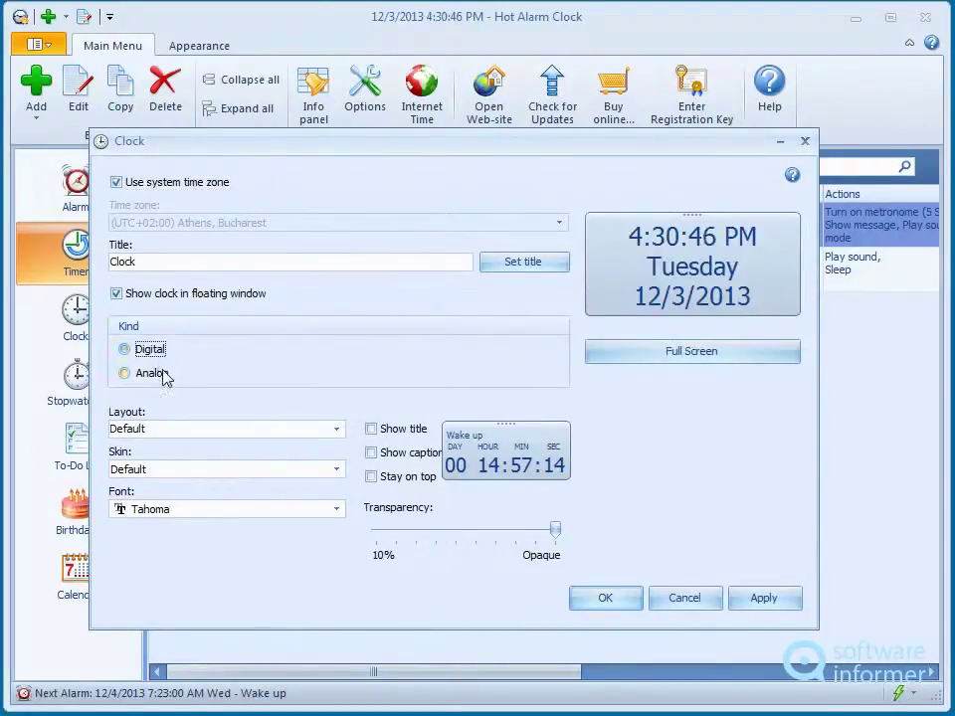
{"action": "left_click", "coordinate": [603, 600]}
Move the floating digital clock and the Wake up countdown out of the program window.
{"action": "mouse_move", "coordinate": [482, 361]}
{"action": "left_mouse_down"}
{"action": "mouse_move", "coordinate": [315, 362]}
{"action": "mouse_move", "coordinate": [465, 367]}
{"action": "left_mouse_up"}
{"action": "left_click_drag", "start_coordinate": [526, 458], "coordinate": [415, 512]}
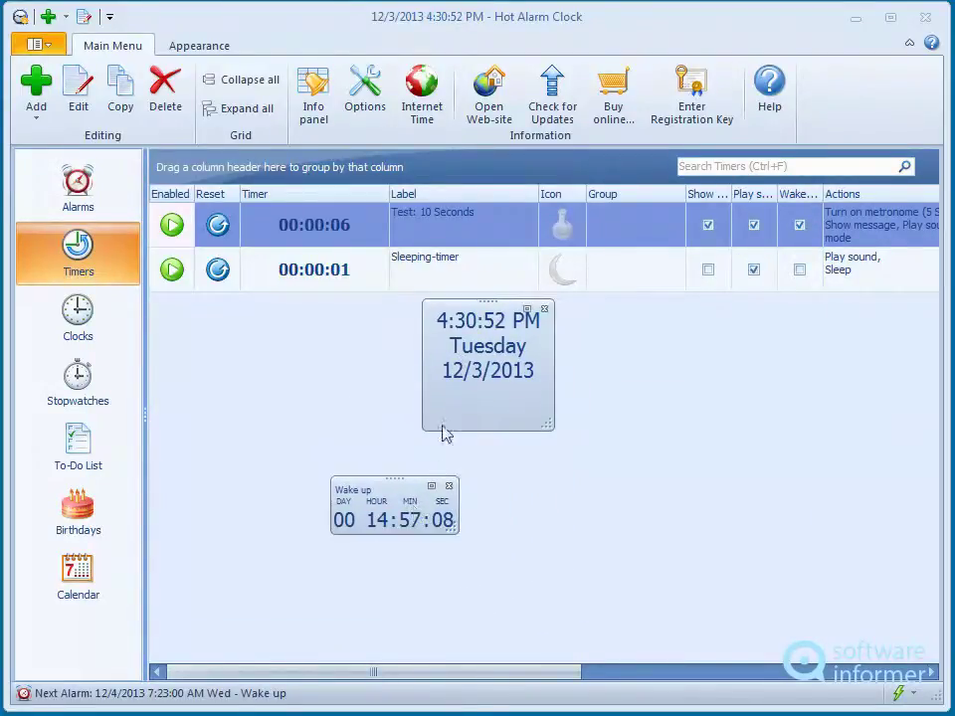
{"action": "left_click_drag", "start_coordinate": [452, 373], "coordinate": [949, 338]}
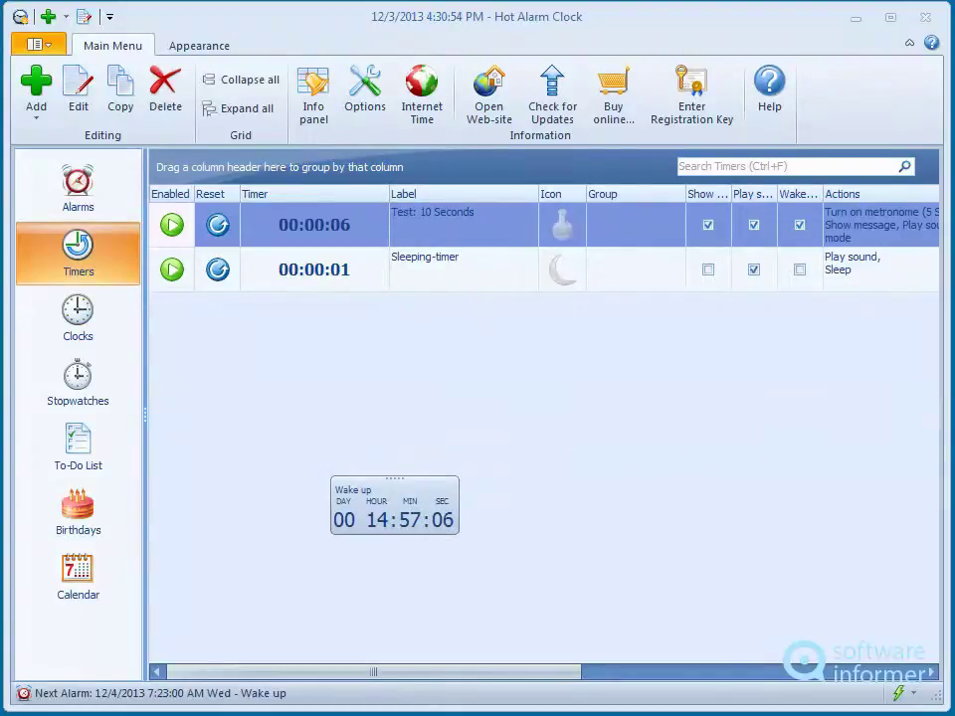
{"action": "left_click_drag", "start_coordinate": [334, 511], "coordinate": [949, 503]}
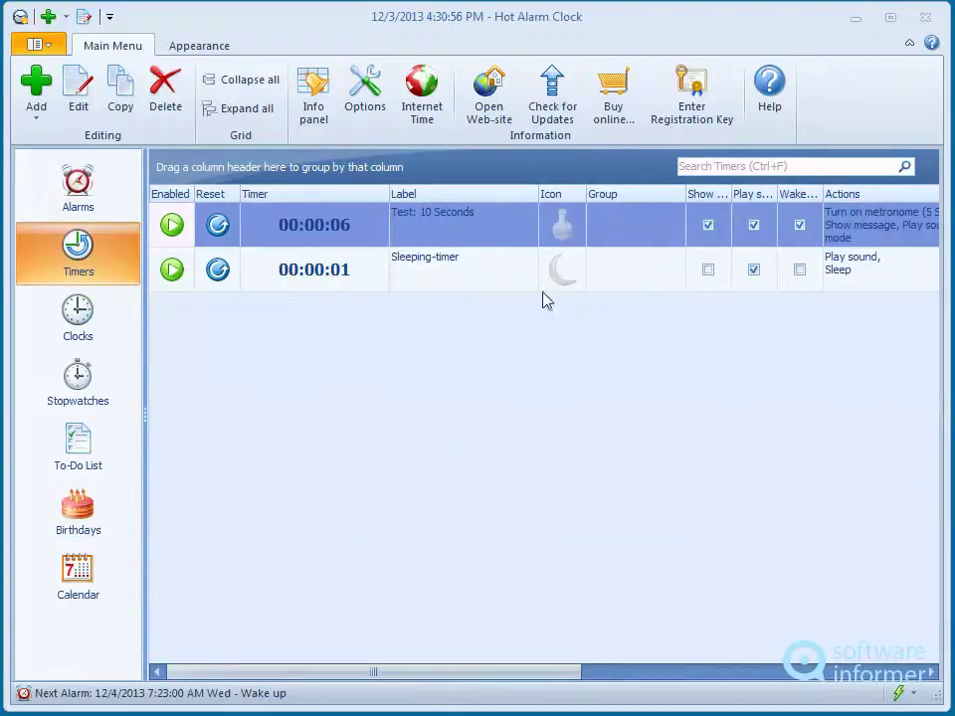
View the Clocks and Stopwatches sections, and open the To-Do List.
{"action": "left_click", "coordinate": [95, 324]}
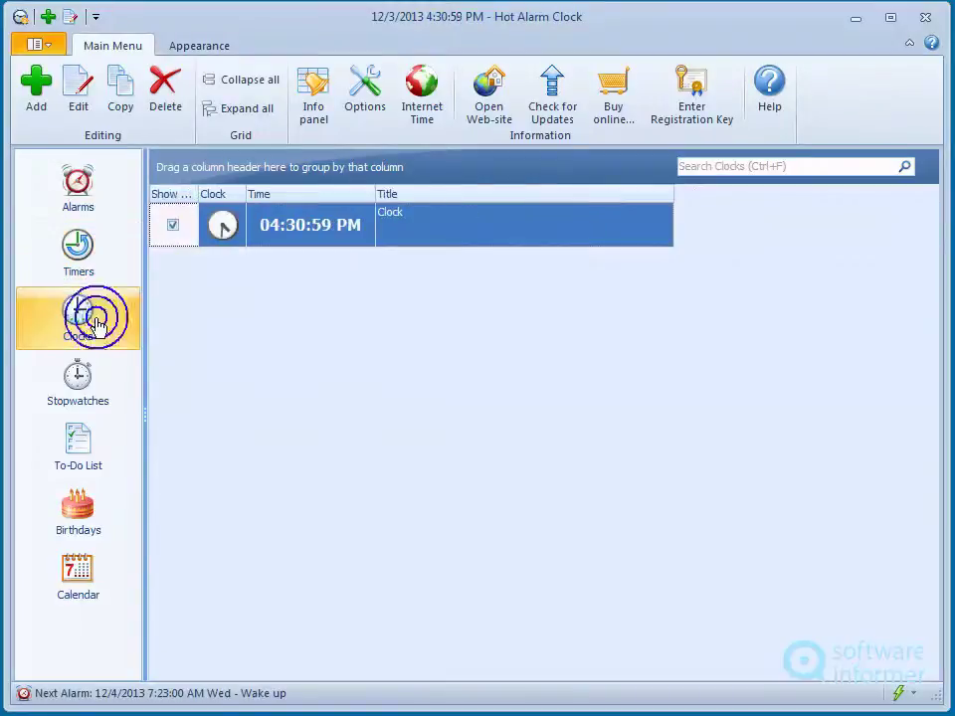
{"action": "left_click", "coordinate": [90, 398]}
{"action": "left_click", "coordinate": [100, 455]}
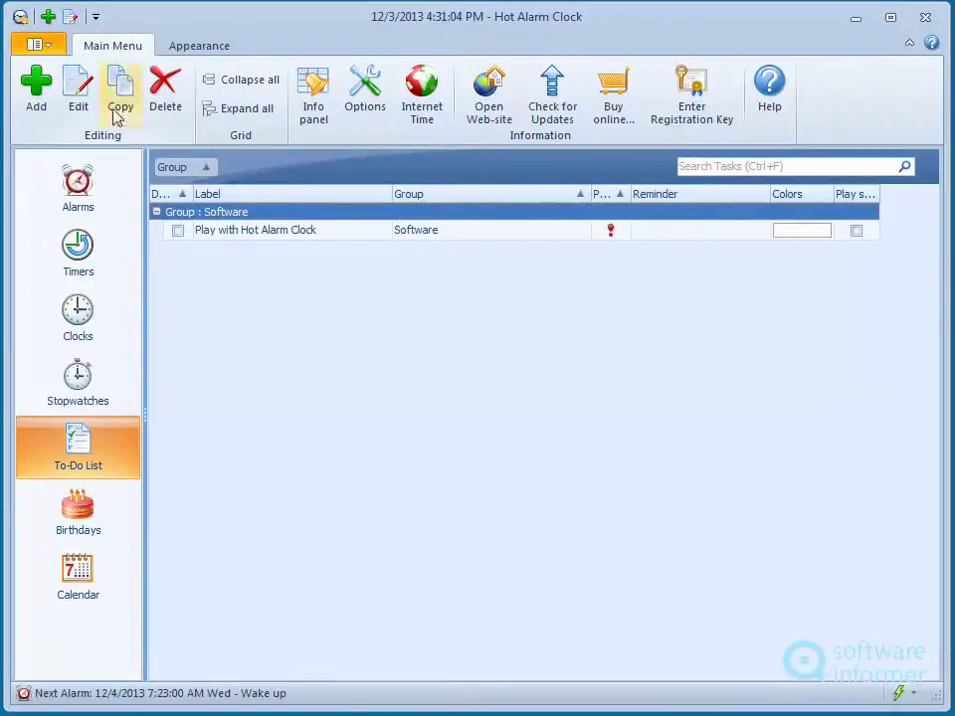
Add a to-do task labelled Check My Mail in the Software group.
{"action": "left_click", "coordinate": [27, 94]}
{"action": "left_click", "coordinate": [242, 252]}
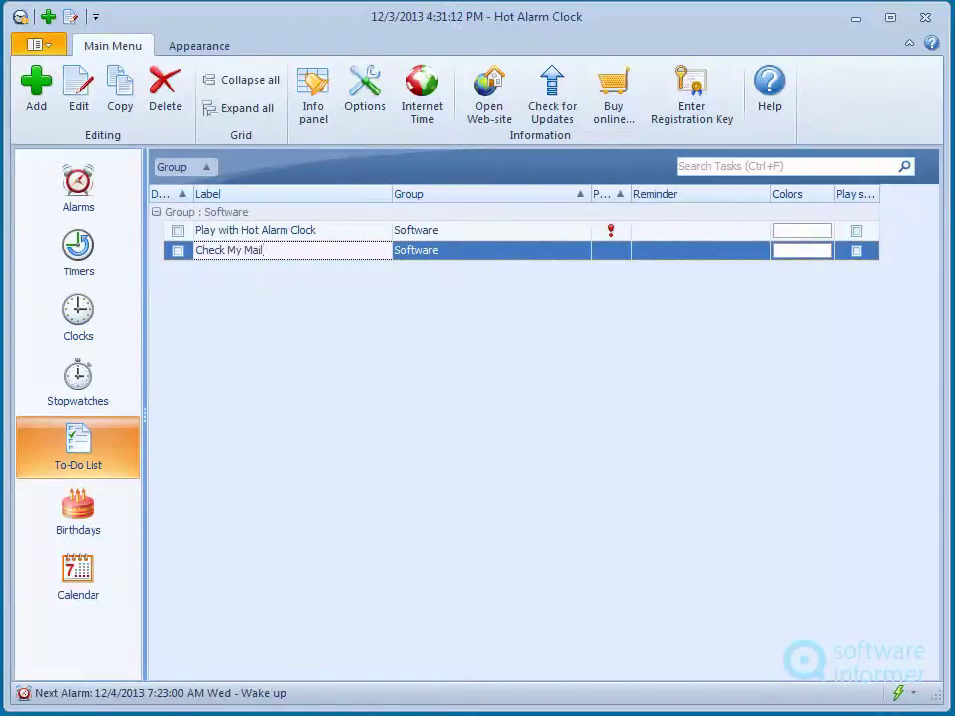
{"action": "left_click", "coordinate": [440, 250]}
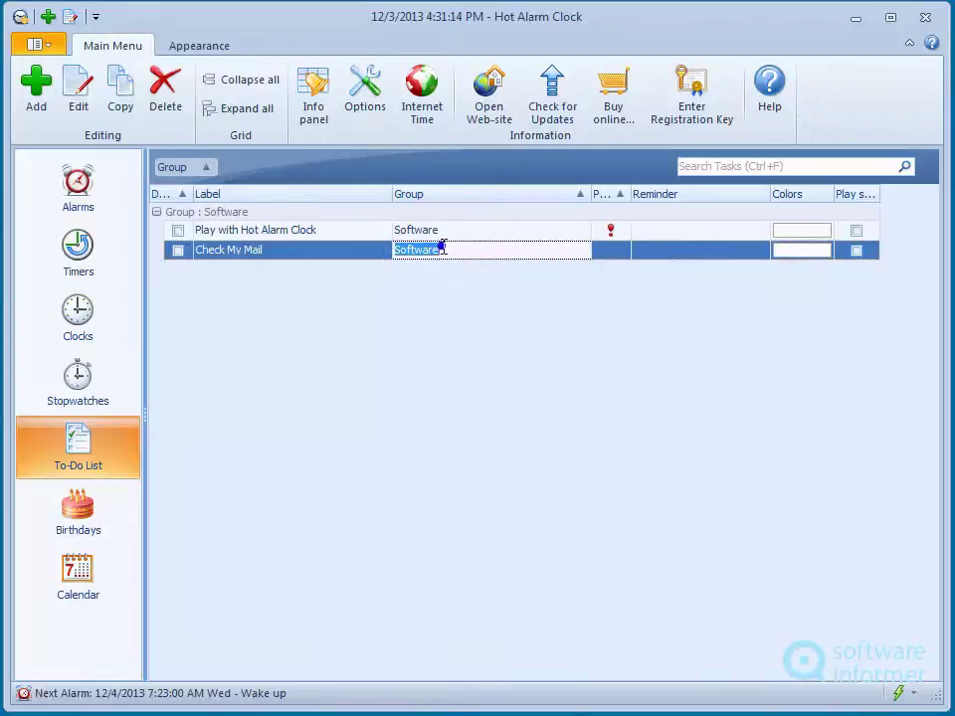
Set the Check My Mail task's priority to High and its color to light red.
{"action": "left_click", "coordinate": [623, 252]}
{"action": "left_click", "coordinate": [623, 253]}
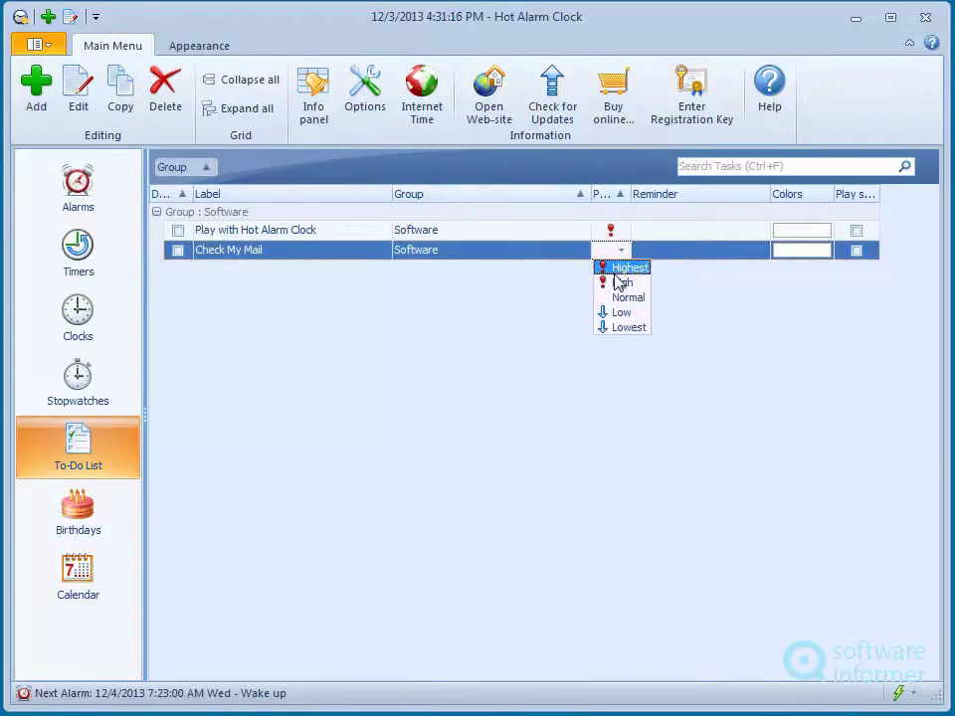
{"action": "left_click", "coordinate": [620, 284]}
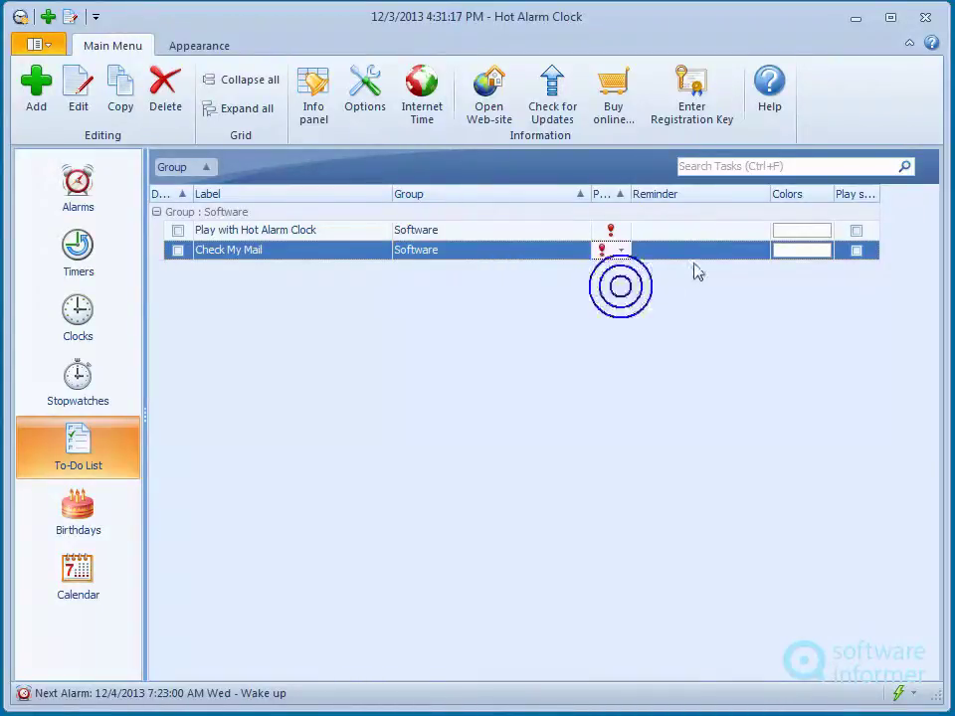
{"action": "left_click", "coordinate": [829, 252]}
{"action": "left_click", "coordinate": [826, 252]}
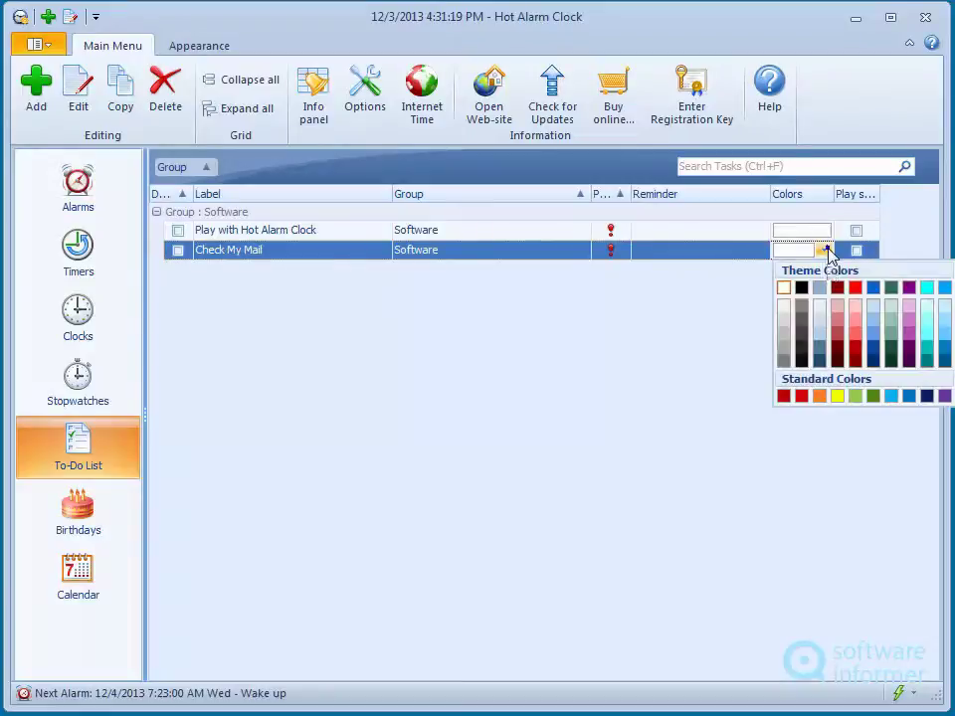
{"action": "left_click", "coordinate": [853, 323]}
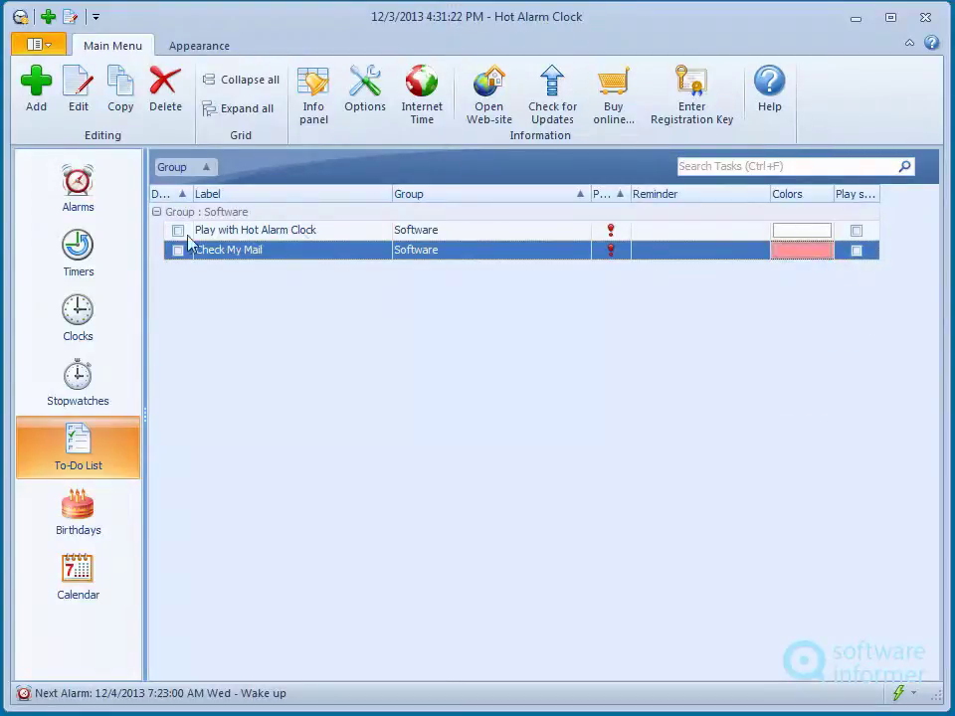
View the Birthdays and Calendar sections, and return to the alarms list.
{"action": "left_click", "coordinate": [100, 508]}
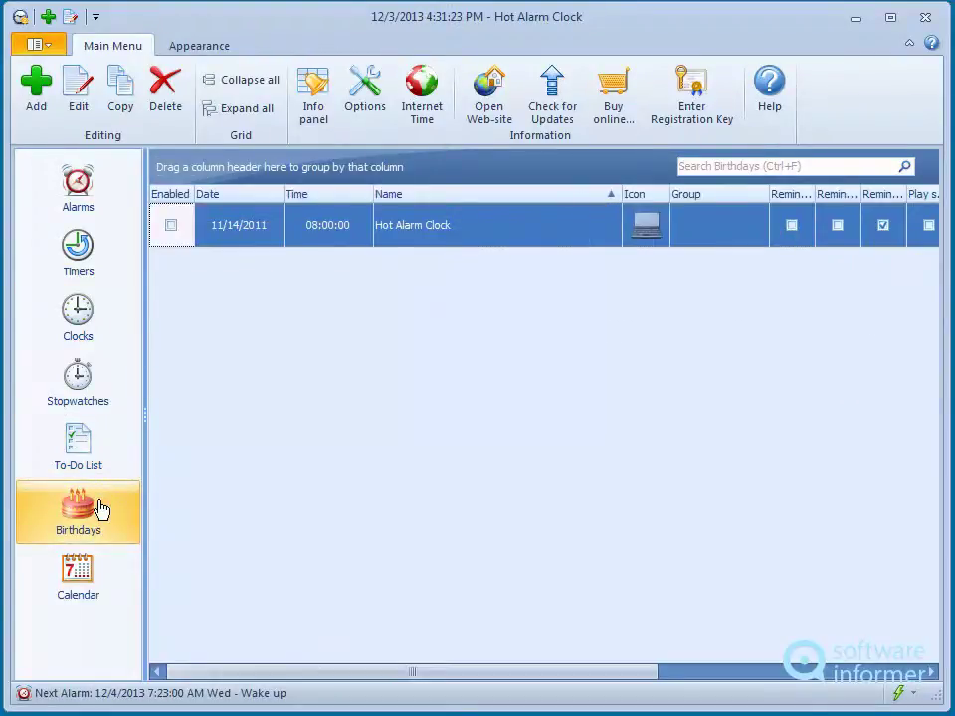
{"action": "left_click", "coordinate": [80, 575]}
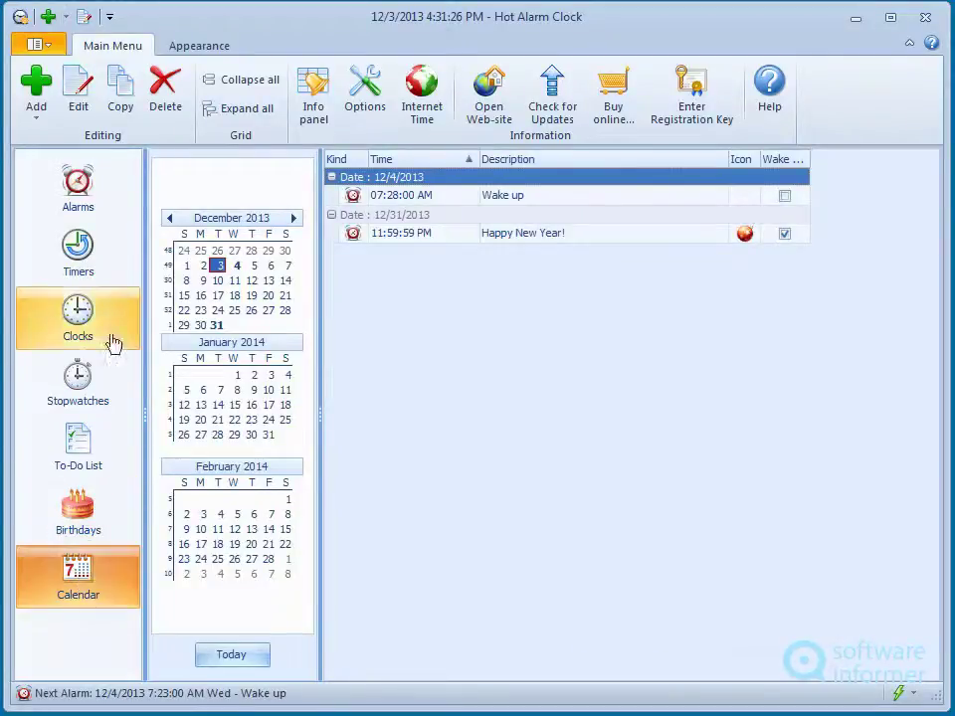
{"action": "left_click", "coordinate": [86, 203]}
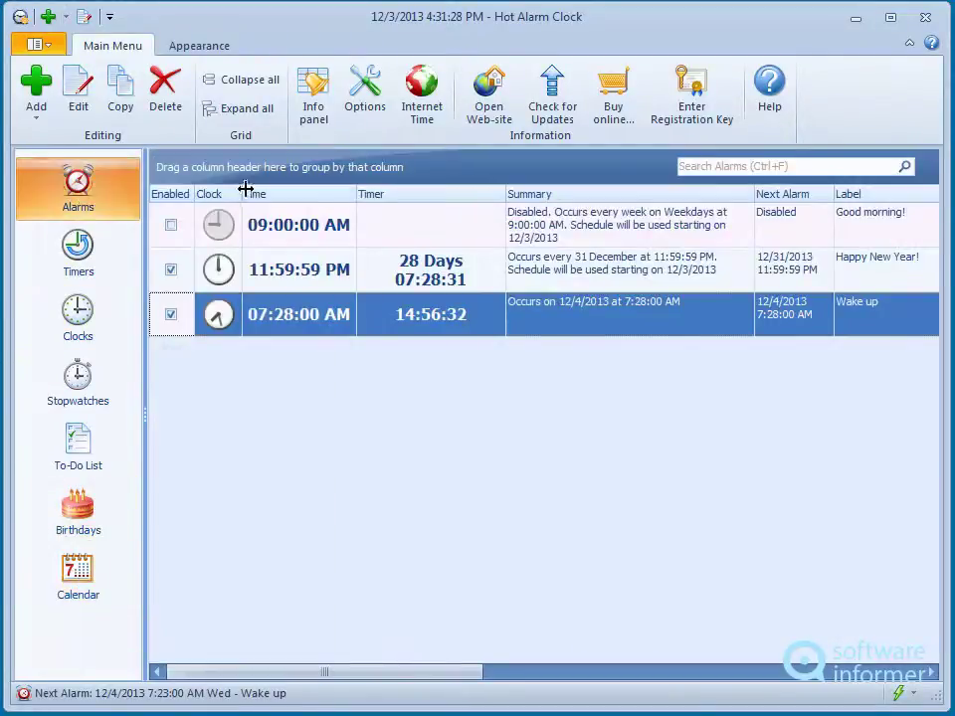
Review the program options and the available interface languages, keep English, and close the options.
{"action": "left_click", "coordinate": [373, 99]}
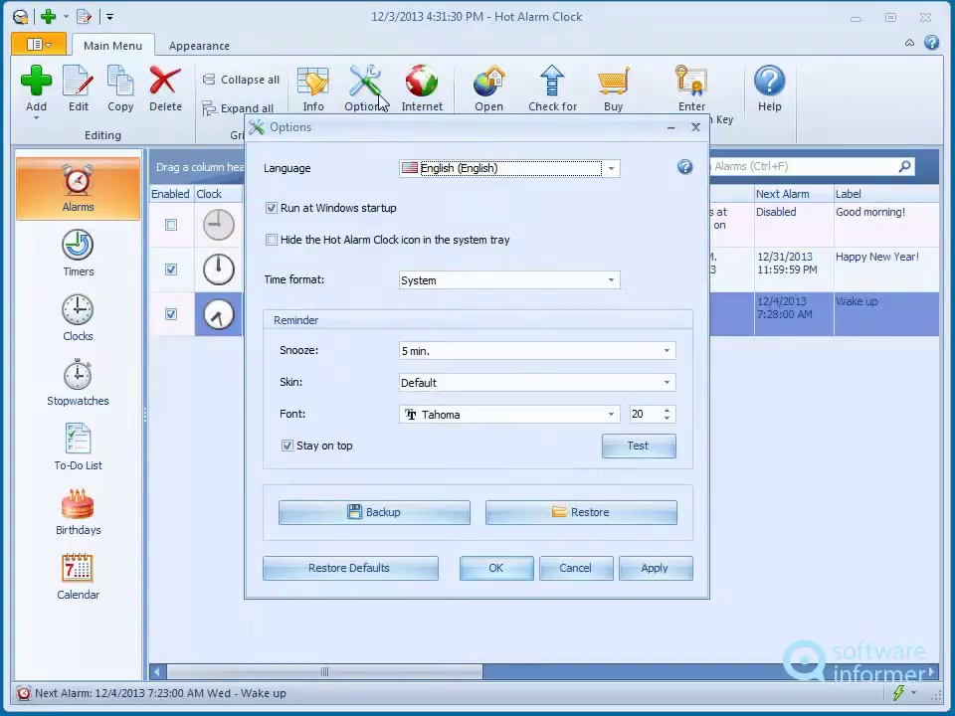
{"action": "left_click", "coordinate": [490, 171]}
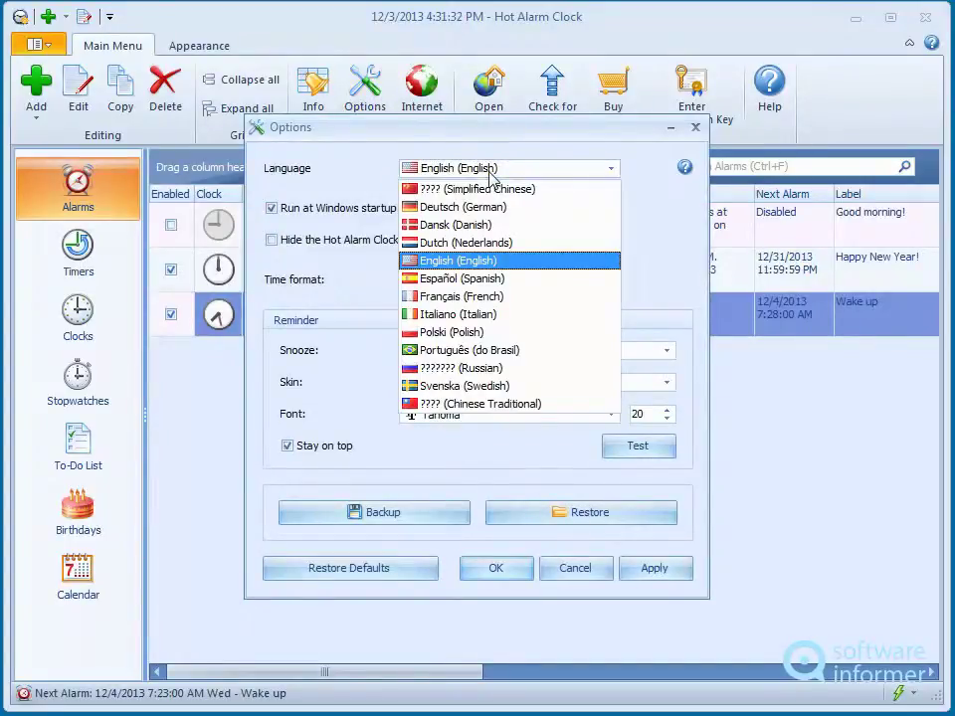
{"action": "left_click", "coordinate": [488, 169]}
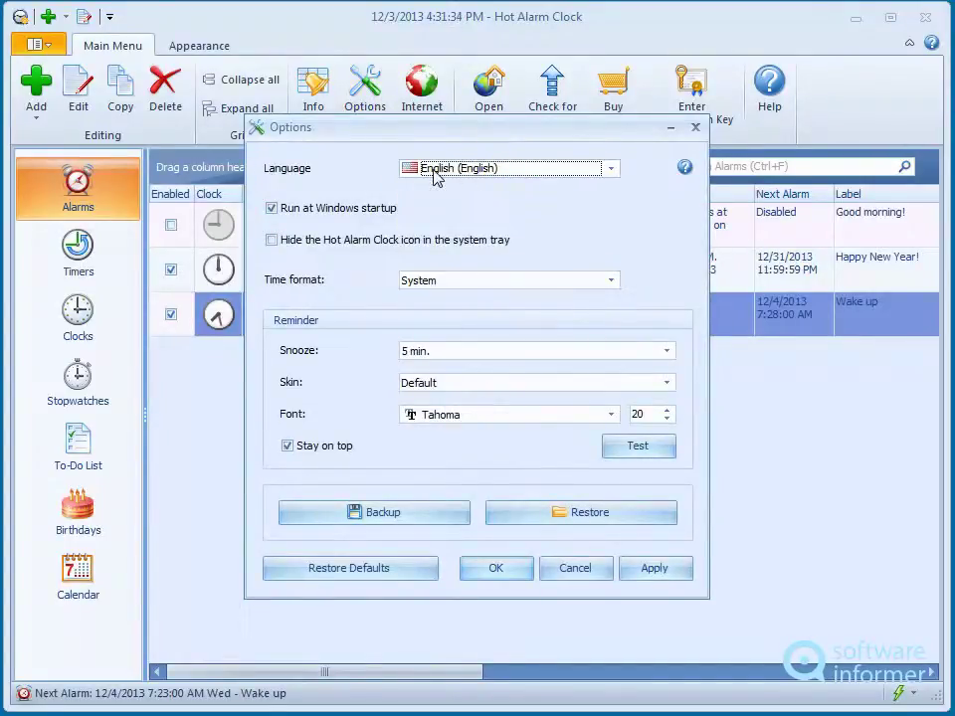
{"action": "left_click", "coordinate": [496, 569]}
Try several application skins, including the palm beach and hearts designs, and apply the pale blue-grey skin with yellow highlights.
{"action": "left_click", "coordinate": [199, 45]}
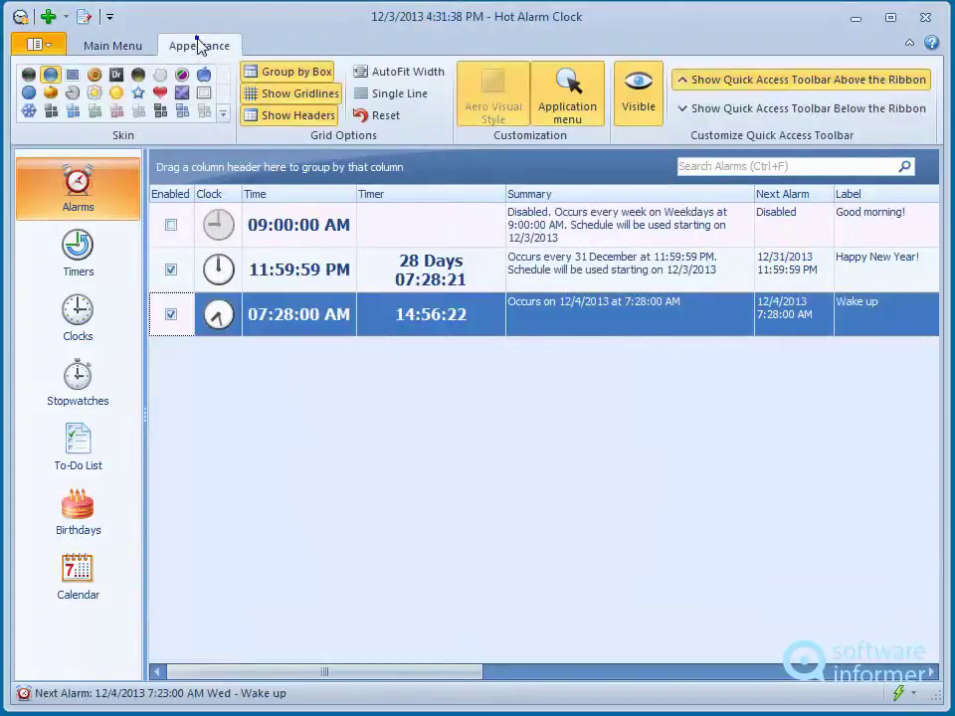
{"action": "left_click", "coordinate": [27, 92]}
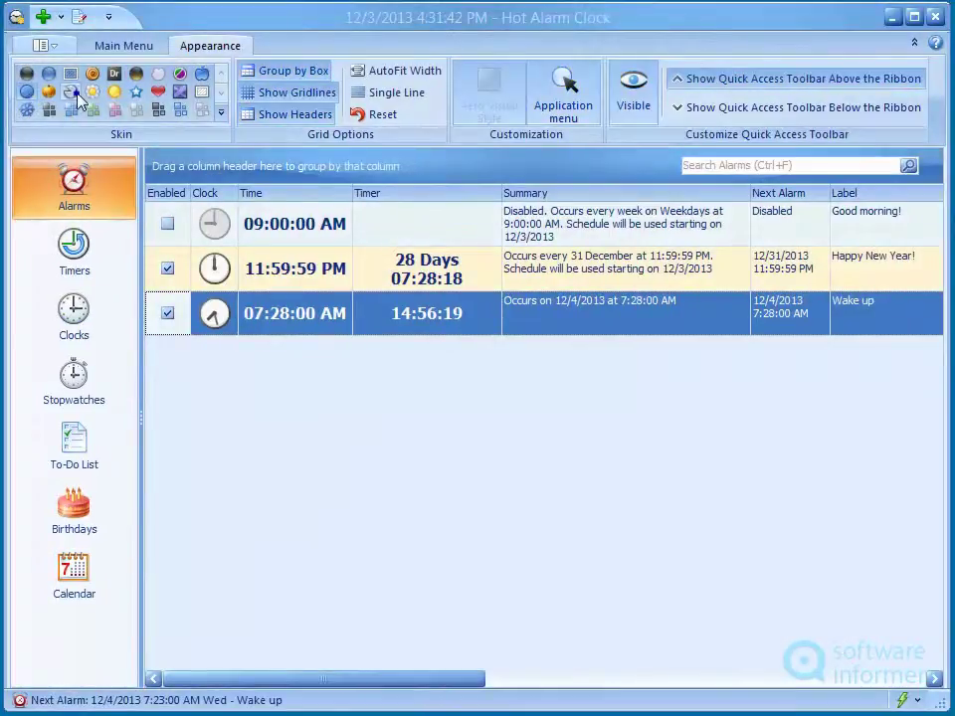
{"action": "left_click", "coordinate": [72, 92]}
{"action": "left_click", "coordinate": [113, 91]}
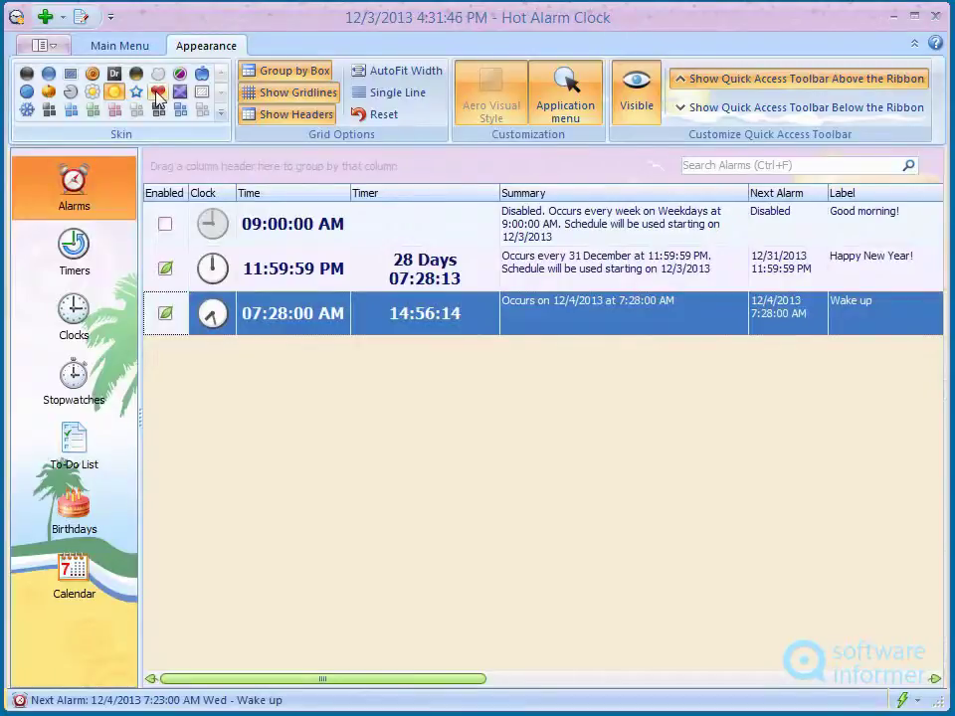
{"action": "left_click", "coordinate": [156, 91]}
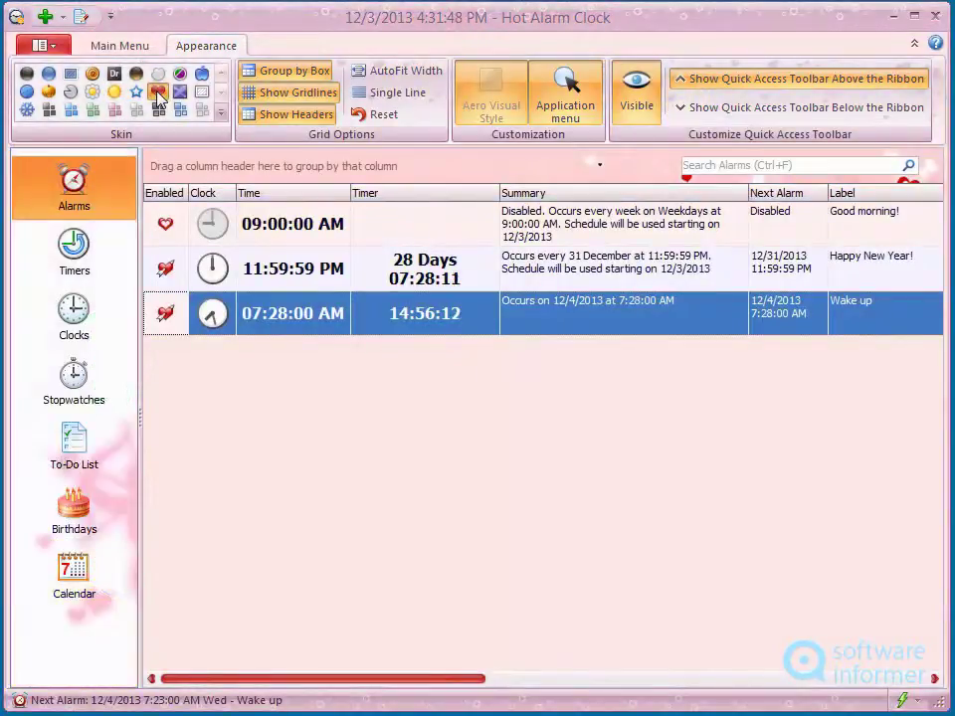
{"action": "left_click", "coordinate": [190, 108]}
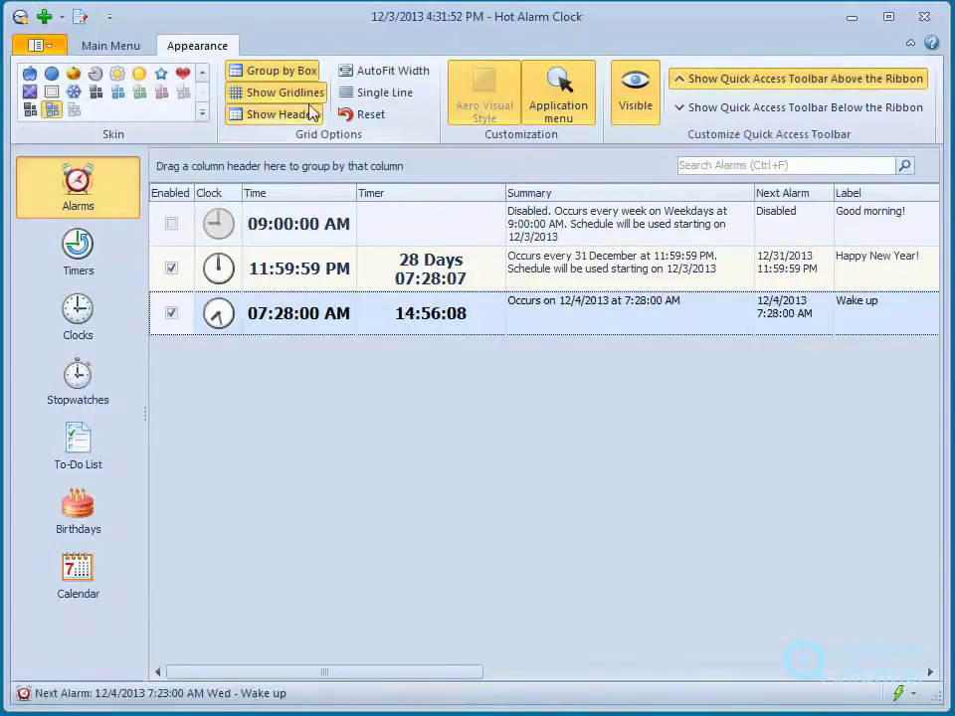
View the Help page with its links and version information, and return to the alarms list.
{"action": "left_click", "coordinate": [117, 46]}
{"action": "left_click", "coordinate": [44, 47]}
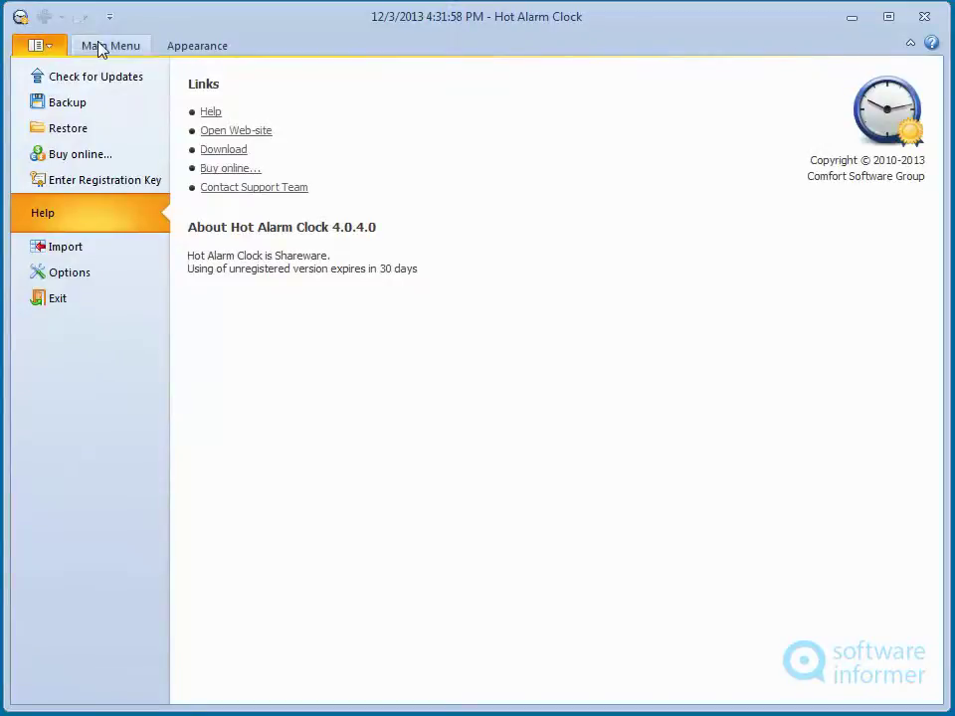
{"action": "left_click", "coordinate": [99, 44]}
{"action": "left_click", "coordinate": [20, 17]}
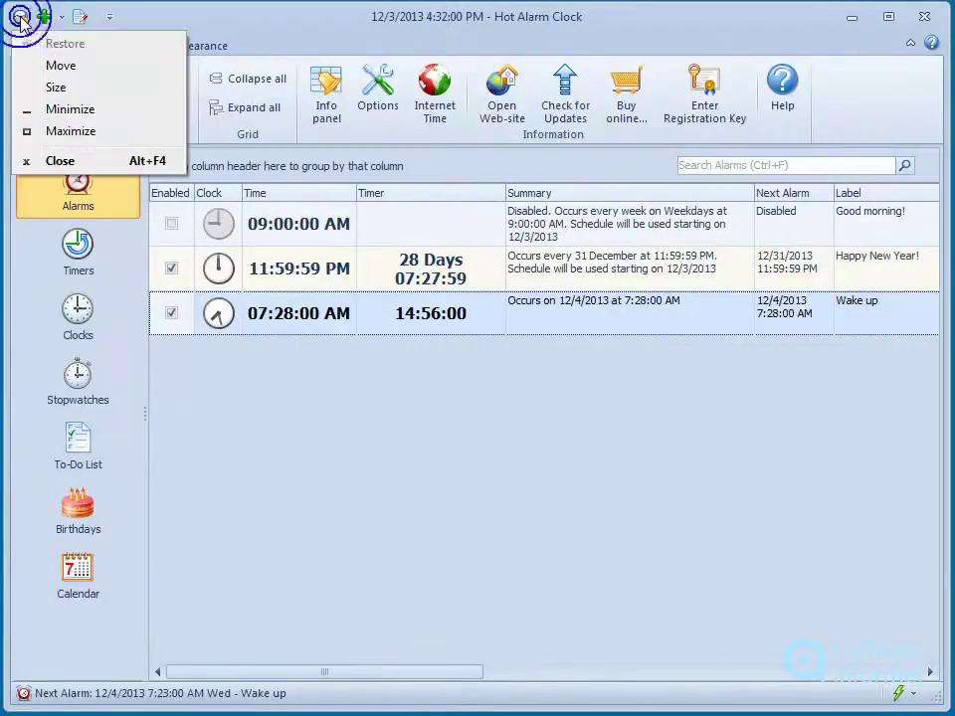
{"action": "left_click", "coordinate": [285, 16]}
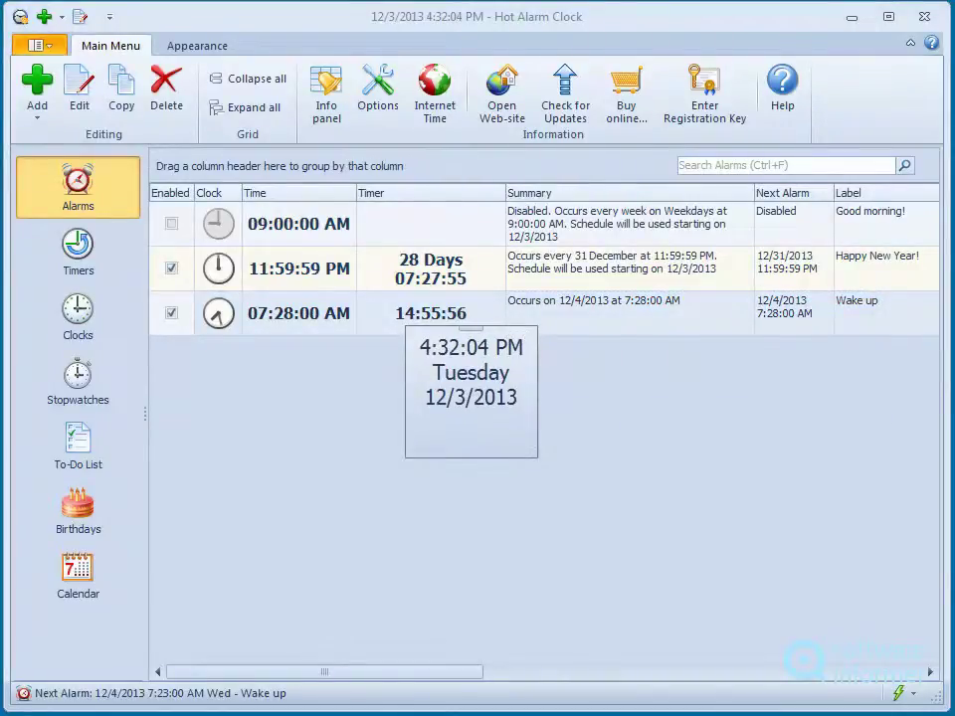
Move the Wake up countdown below the floating clock, and change the clock's kind to Analog.
{"action": "left_click_drag", "start_coordinate": [430, 313], "coordinate": [442, 497]}
{"action": "right_click", "coordinate": [442, 497]}
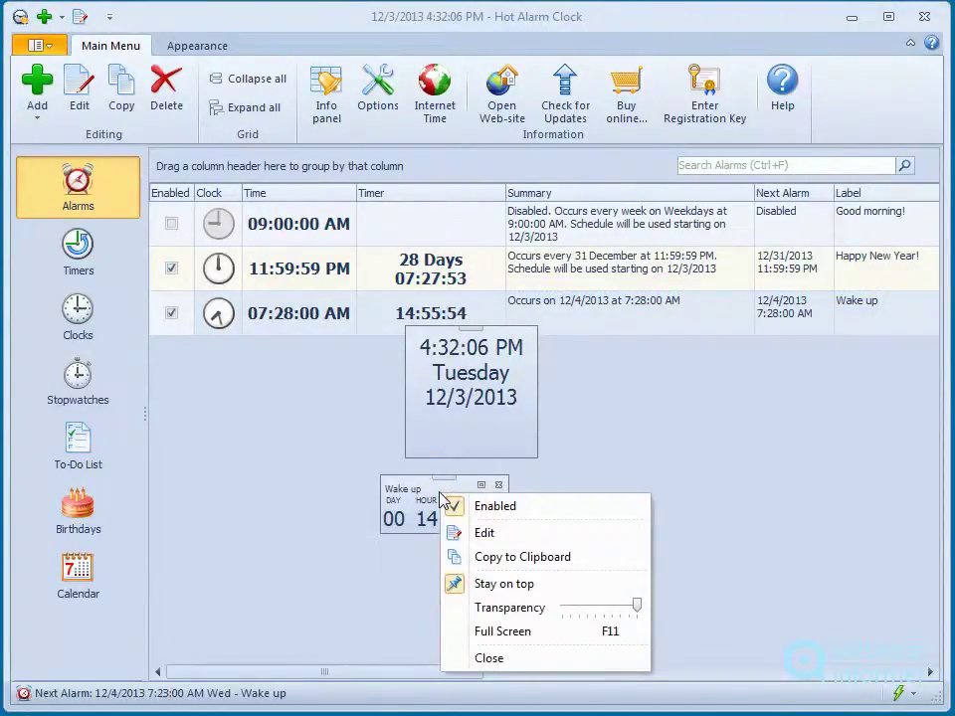
{"action": "right_click", "coordinate": [471, 413]}
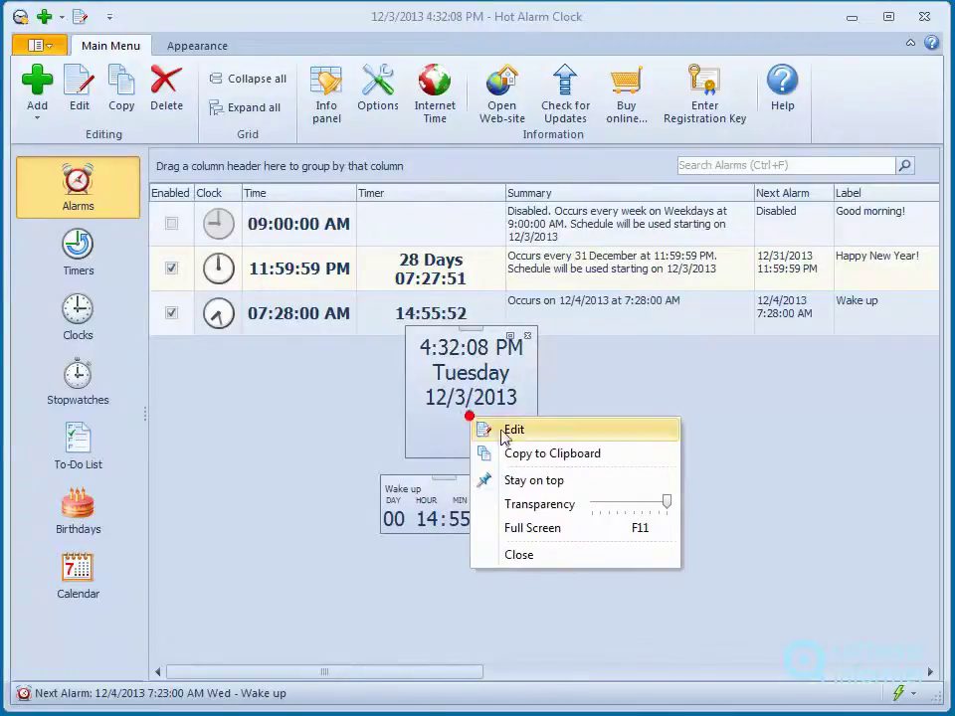
{"action": "left_click", "coordinate": [503, 431]}
{"action": "left_click", "coordinate": [162, 373]}
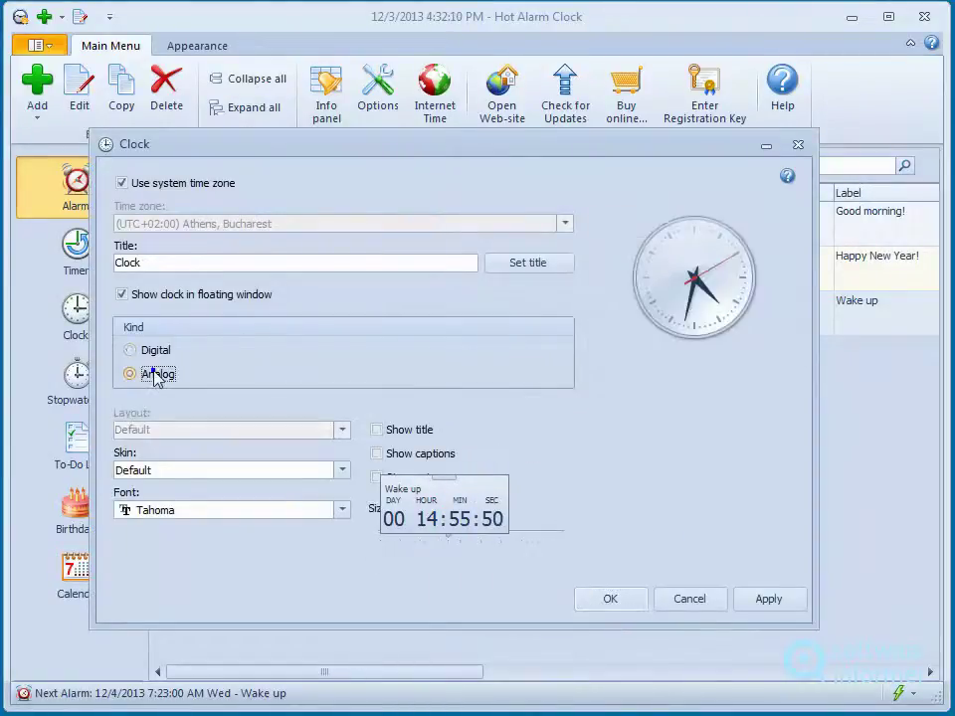
{"action": "left_click", "coordinate": [617, 606]}
Open the Wake up alarm's settings from its floating countdown, review the main settings, and close them.
{"action": "right_click", "coordinate": [445, 485]}
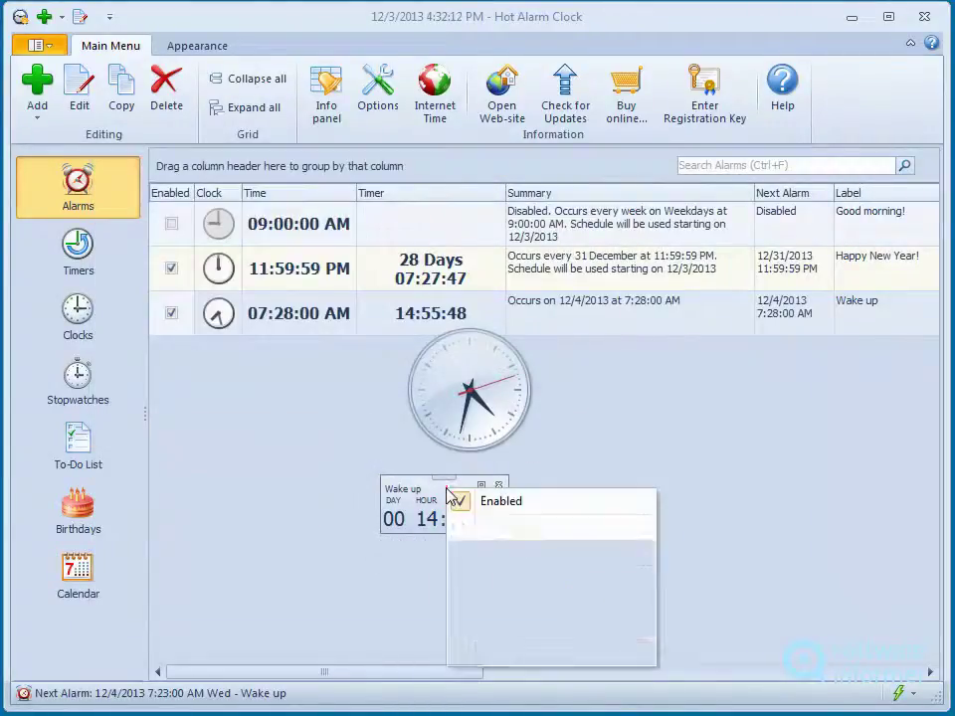
{"action": "left_click", "coordinate": [498, 524]}
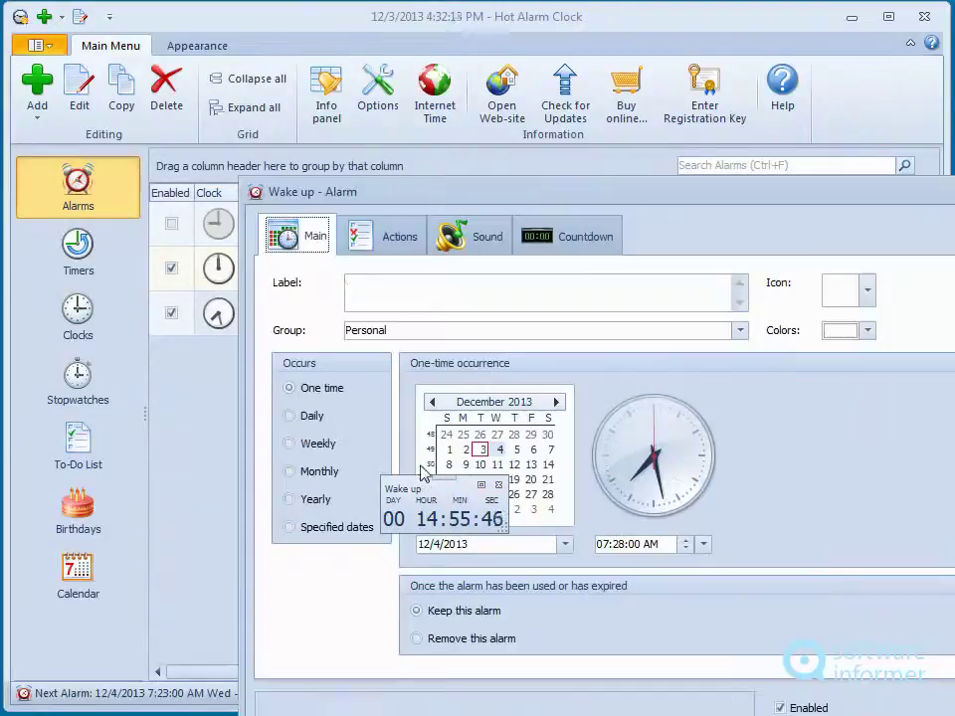
{"action": "left_click_drag", "start_coordinate": [359, 199], "coordinate": [213, 96]}
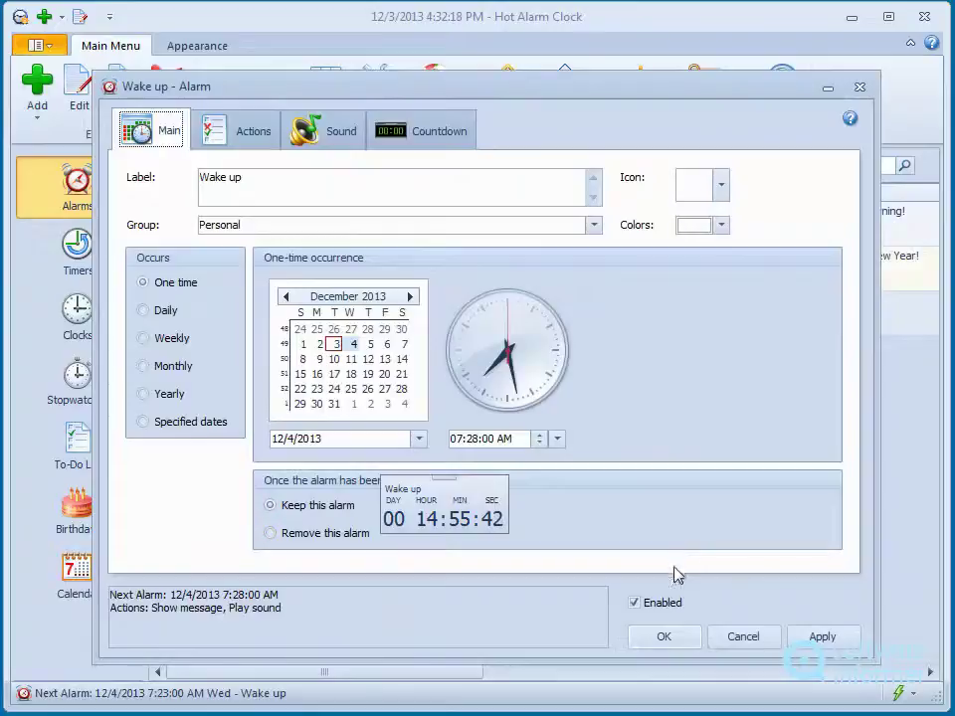
{"action": "left_click", "coordinate": [668, 644]}
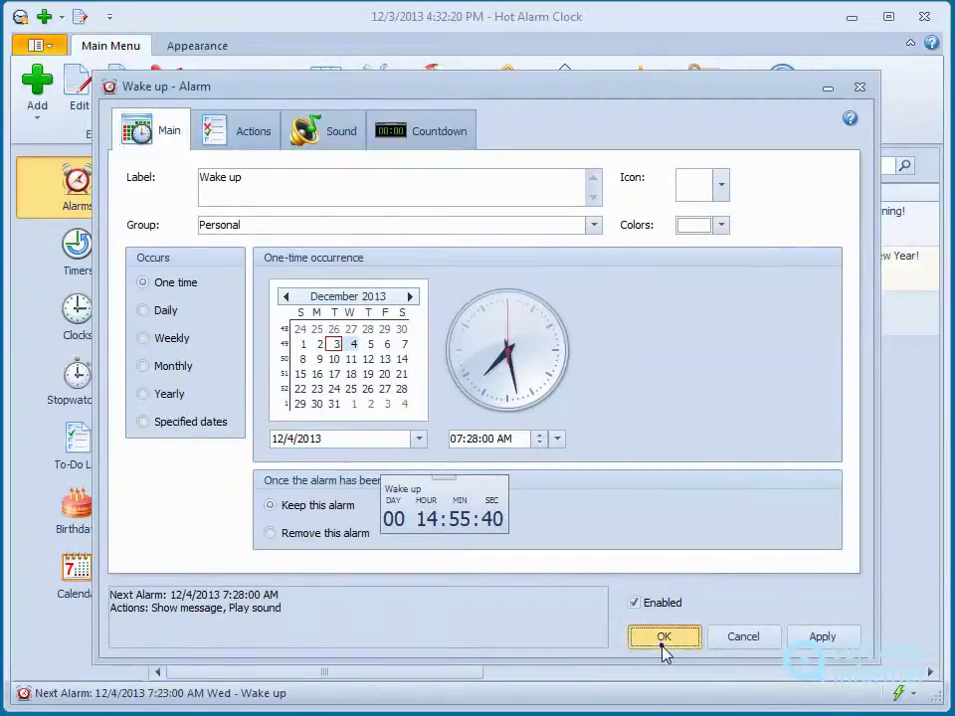
Attach the analog clock to the upper edge of the Wake up countdown and move the pair together across the empty area.
{"action": "left_click_drag", "start_coordinate": [475, 379], "coordinate": [445, 403]}
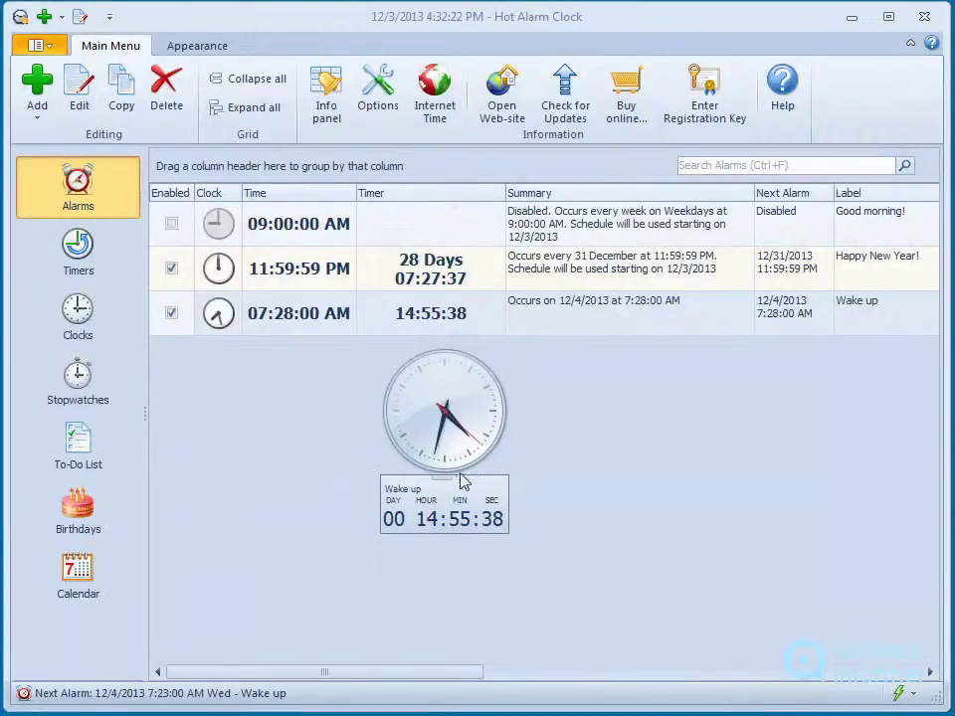
{"action": "left_click_drag", "start_coordinate": [461, 482], "coordinate": [550, 461]}
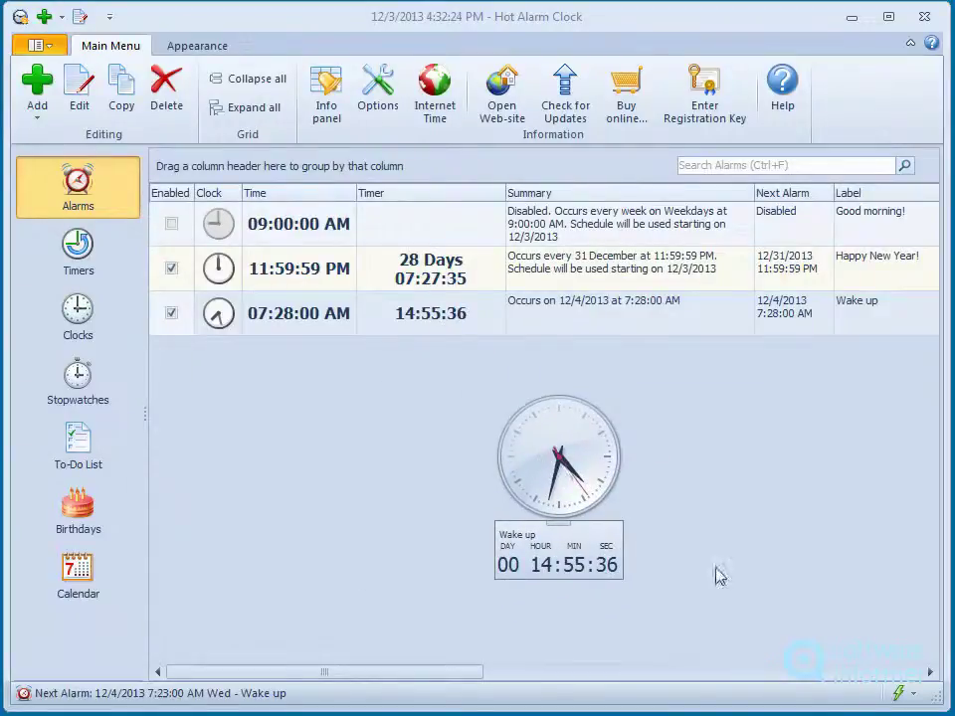